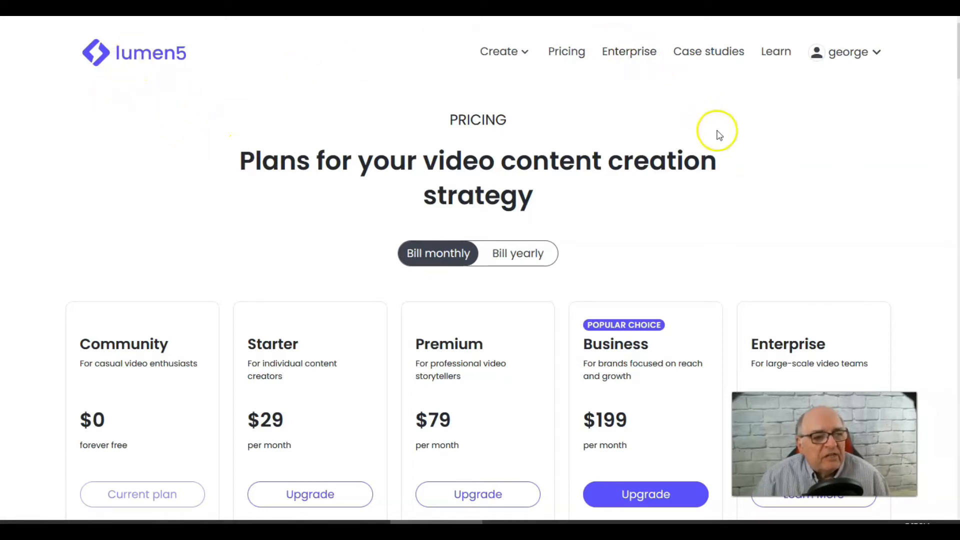
# - Review the plans and their included features on the pricing page
pyautogui.scroll(-2, 192, 343)
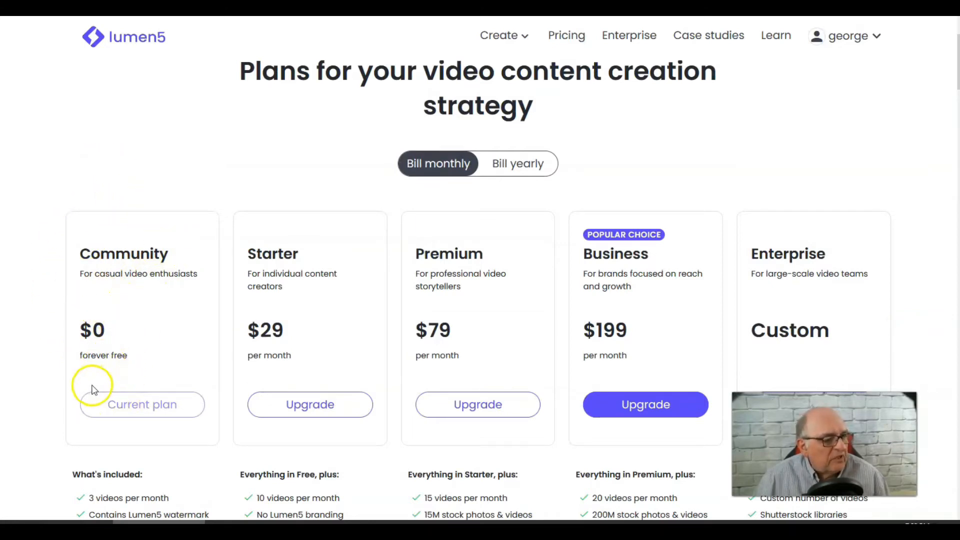
pyautogui.scroll(-5, 120, 345)
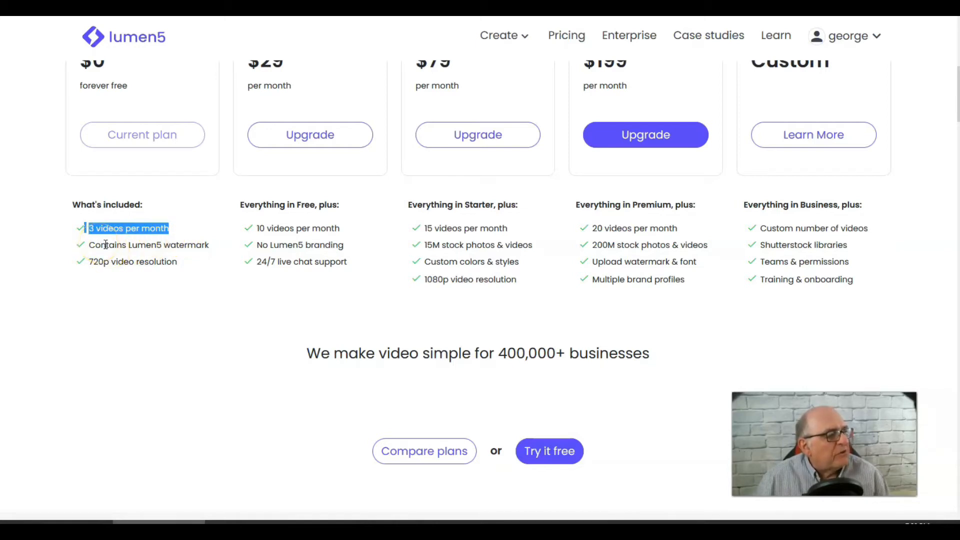
pyautogui.click(90, 246)
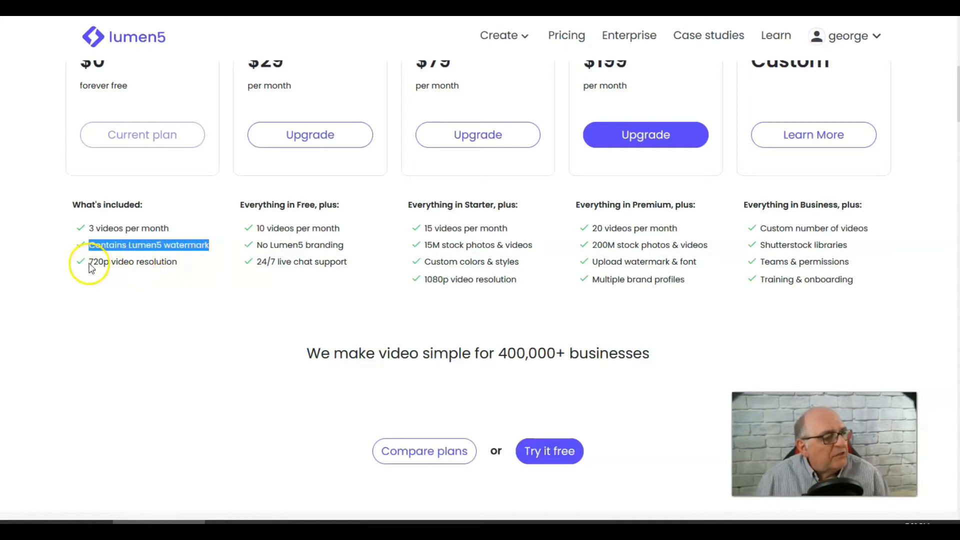
pyautogui.moveTo(92, 262); pyautogui.dragTo(101, 262)
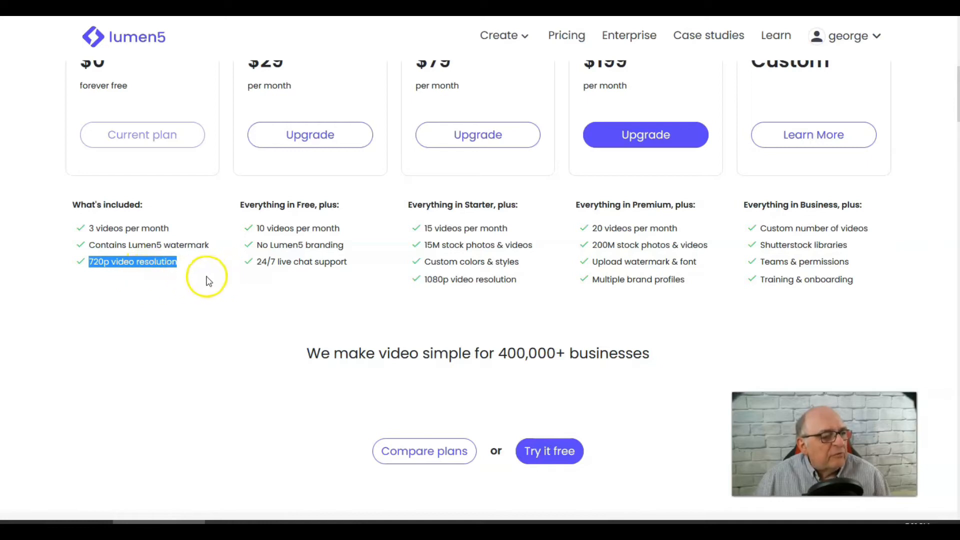
pyautogui.scroll(3, 157, 295)
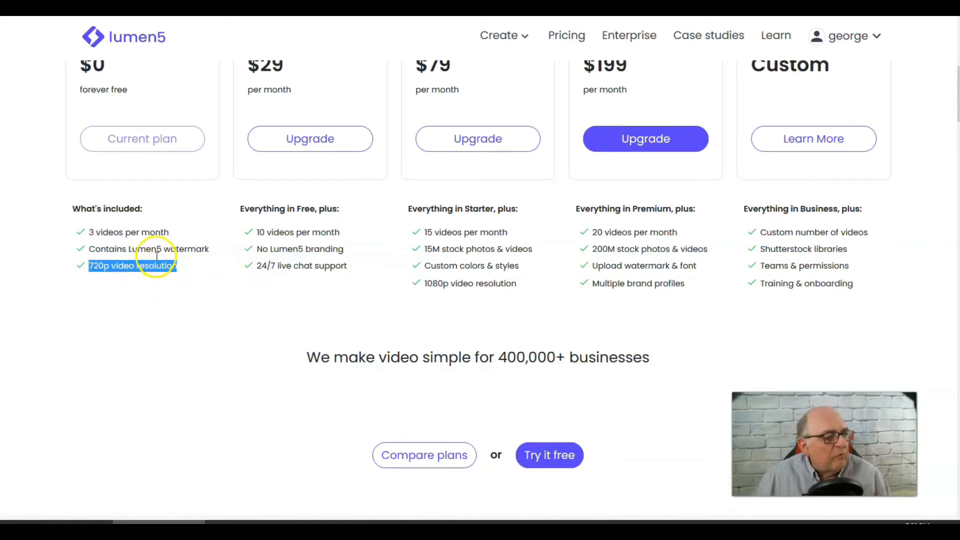
pyautogui.scroll(2, 163, 260)
pyautogui.scroll(-2, 425, 266)
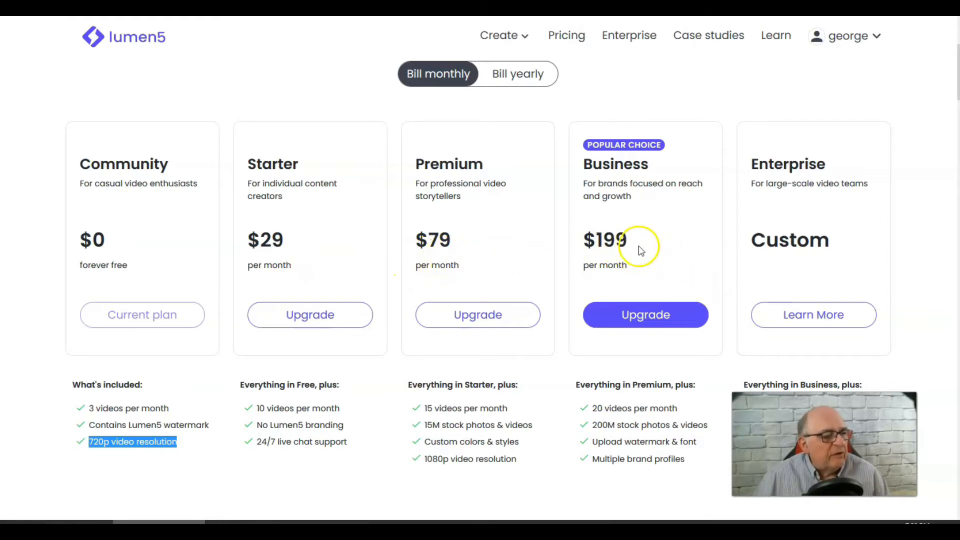
pyautogui.scroll(-3, 643, 232)
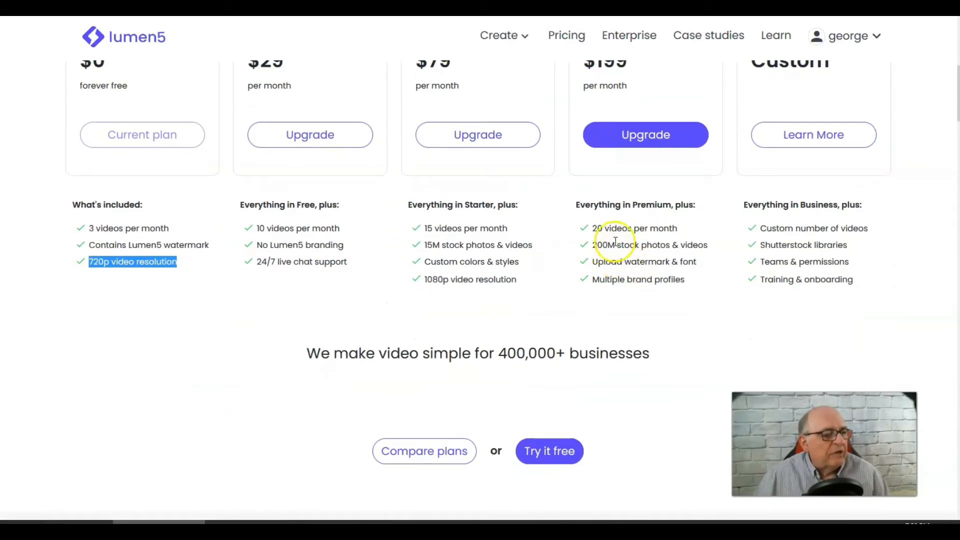
pyautogui.scroll(2, 615, 241)
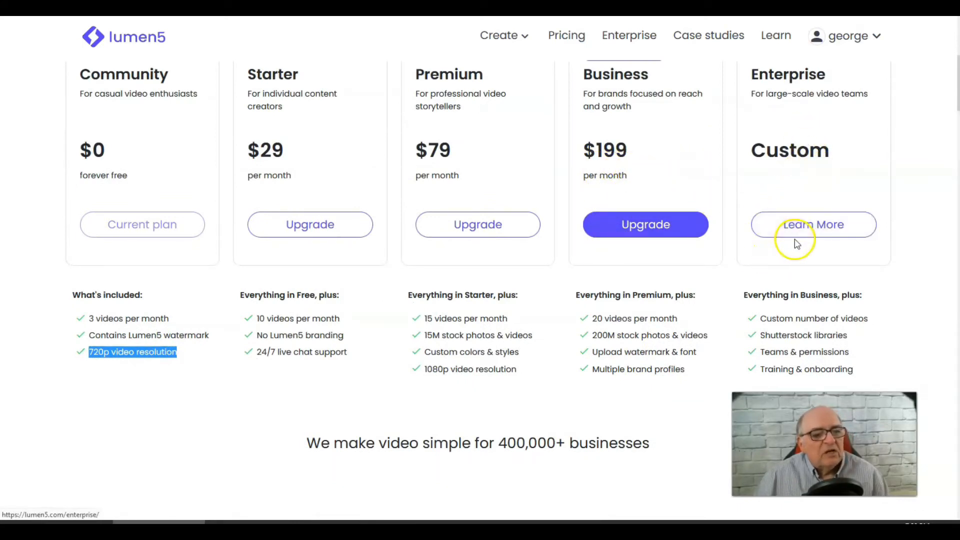
pyautogui.scroll(2, 845, 172)
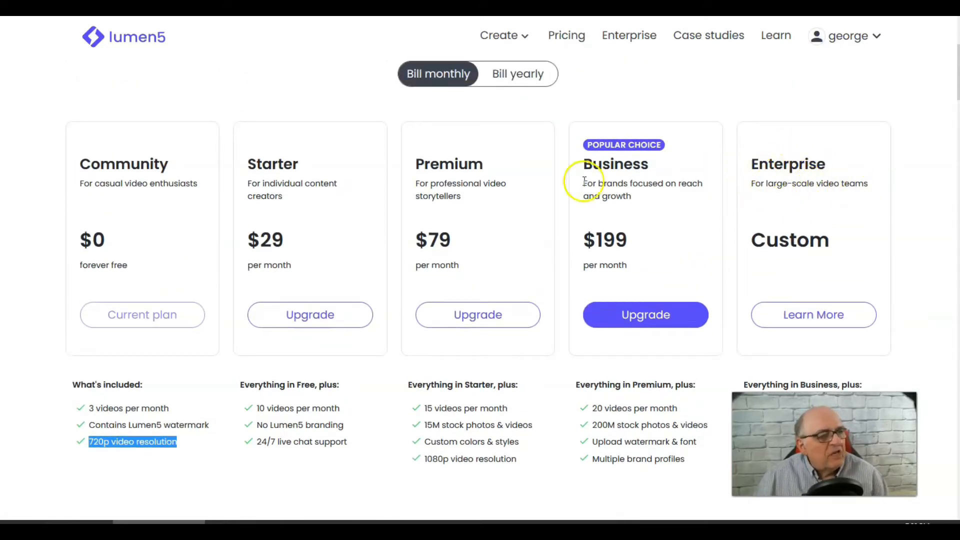
pyautogui.scroll(2, 677, 97)
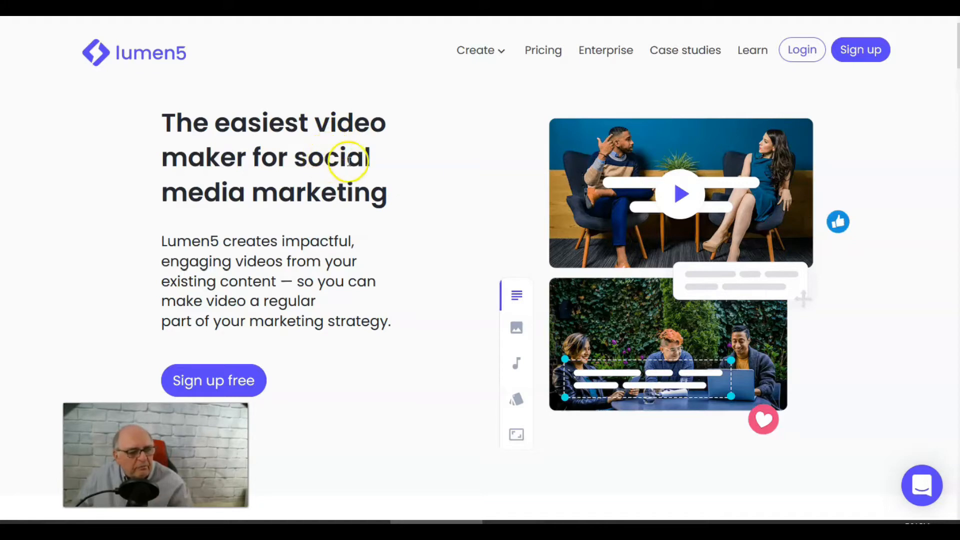
# - Log in to the Lumen5 account and save the login details in the browser
pyautogui.click(800, 52)
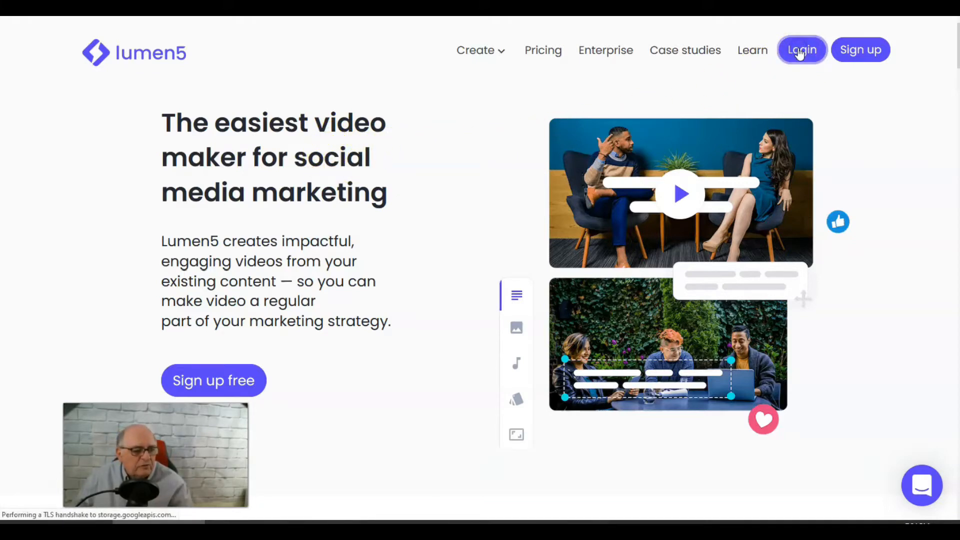
pyautogui.click(471, 320)
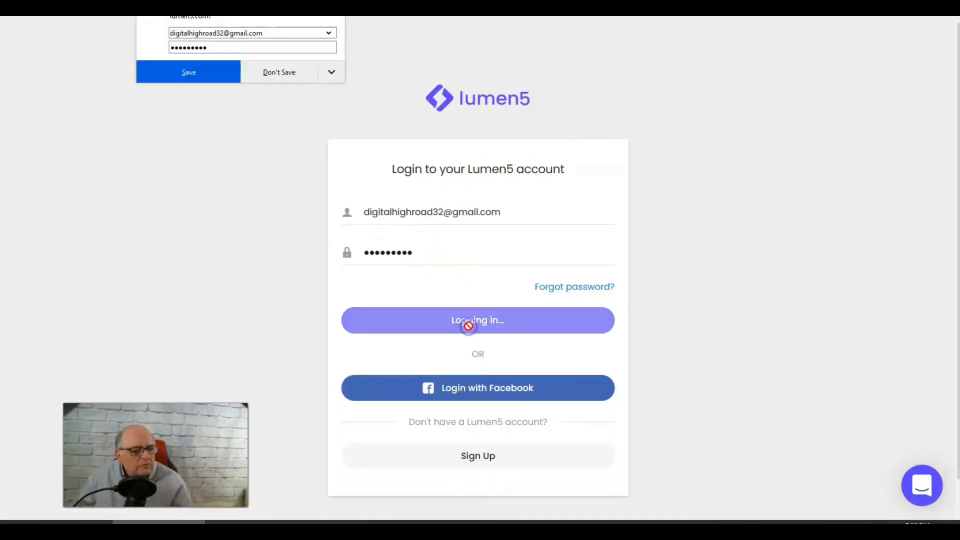
pyautogui.click(185, 72)
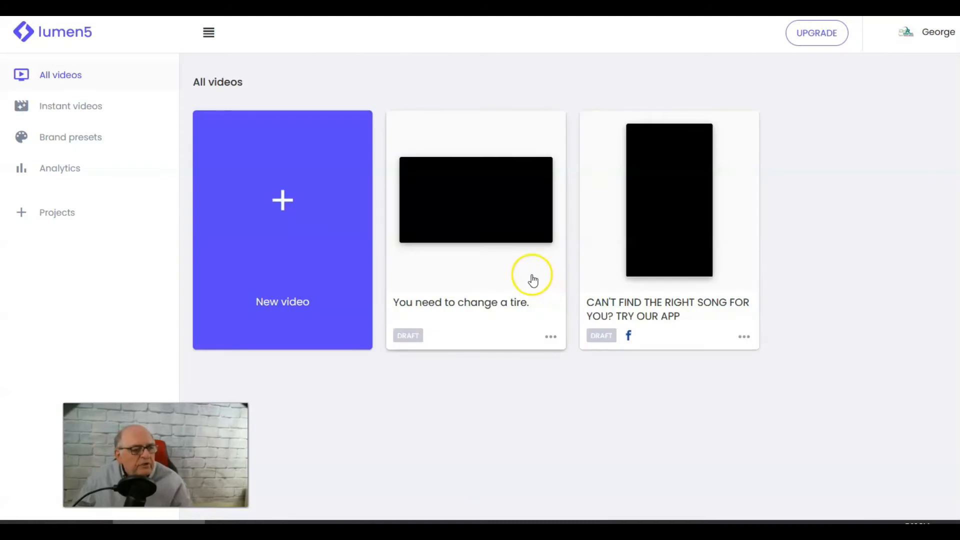
# - Start creating a new video from the video dashboard
pyautogui.moveTo(455, 255)
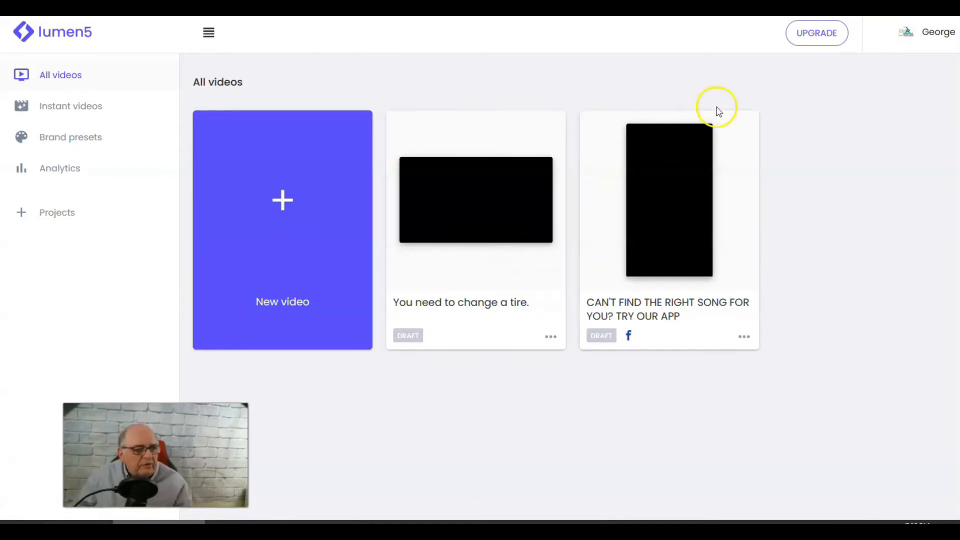
pyautogui.moveTo(704, 142)
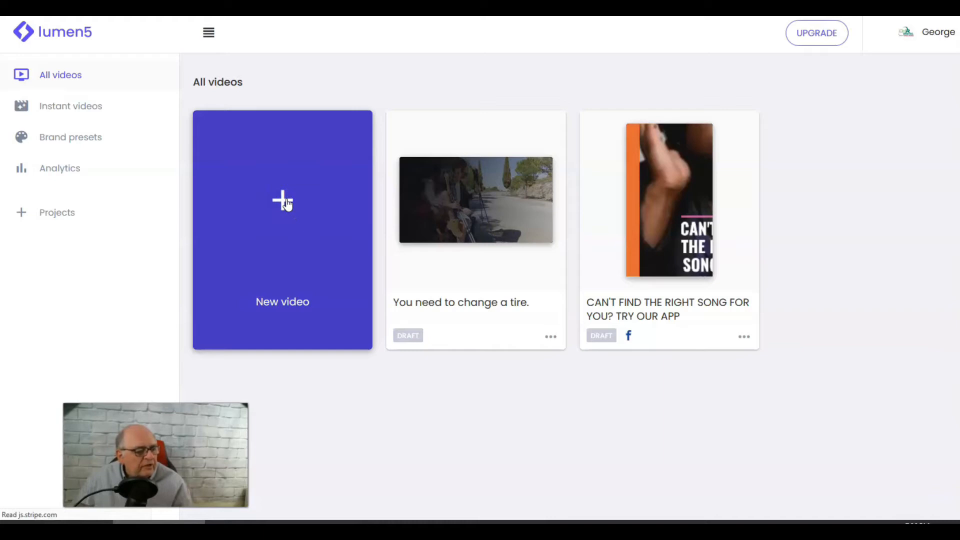
pyautogui.click(286, 202)
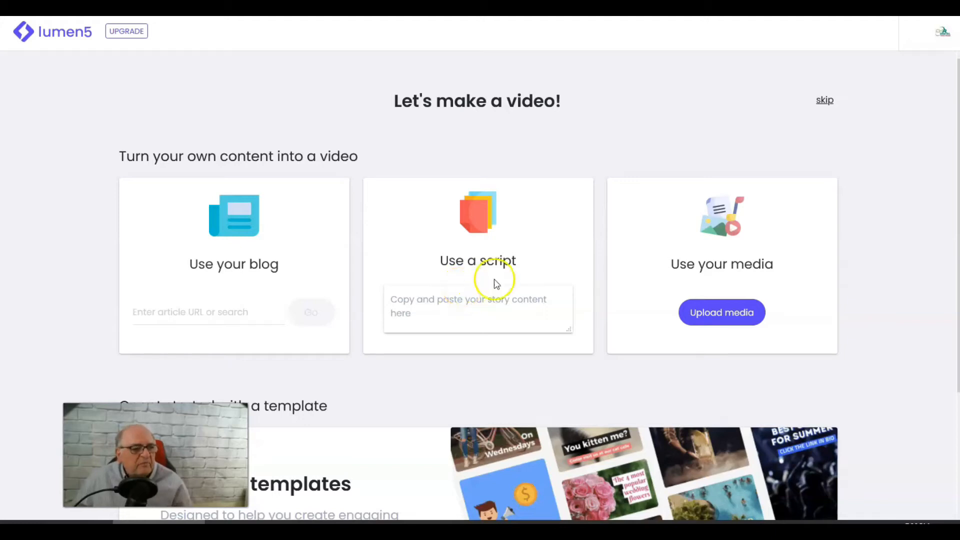
# - Paste the tire-changing script into the script box and submit it to generate the video
pyautogui.click(445, 302)
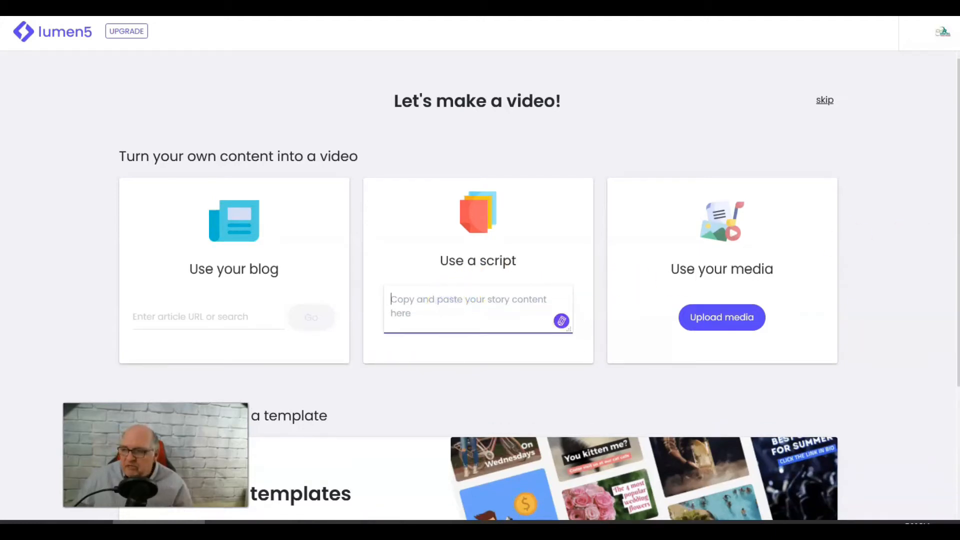
pyautogui.hotkey('alt', 'Tab')
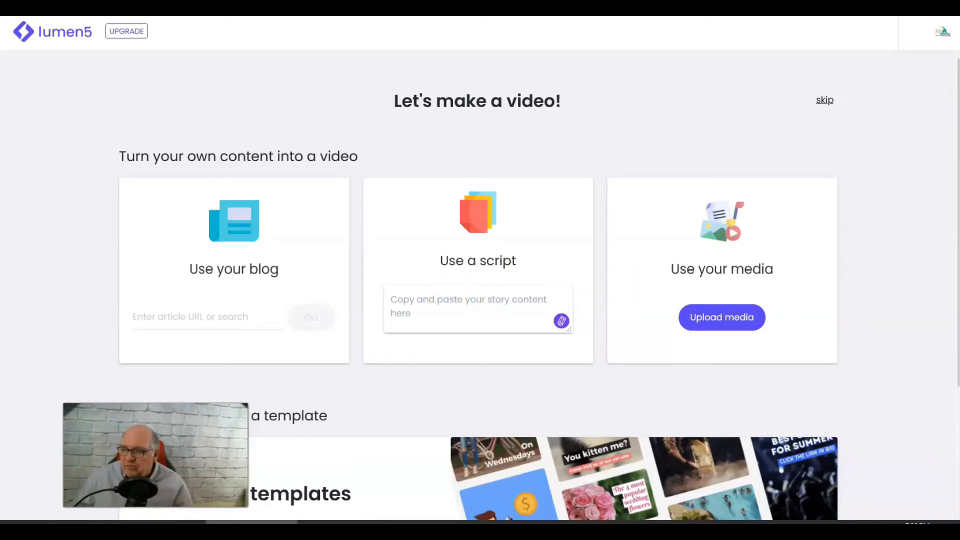
pyautogui.click(450, 293)
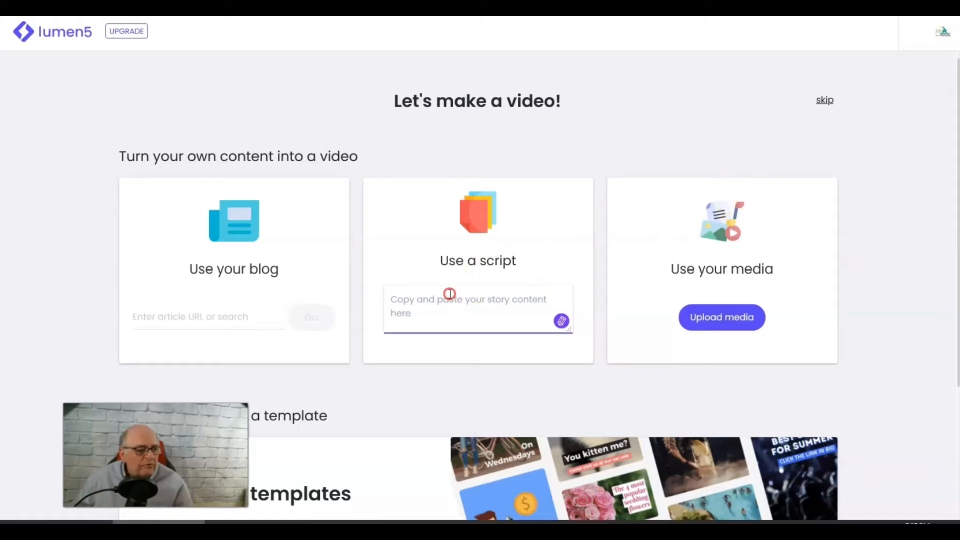
pyautogui.rightClick(449, 293)
pyautogui.click(477, 344)
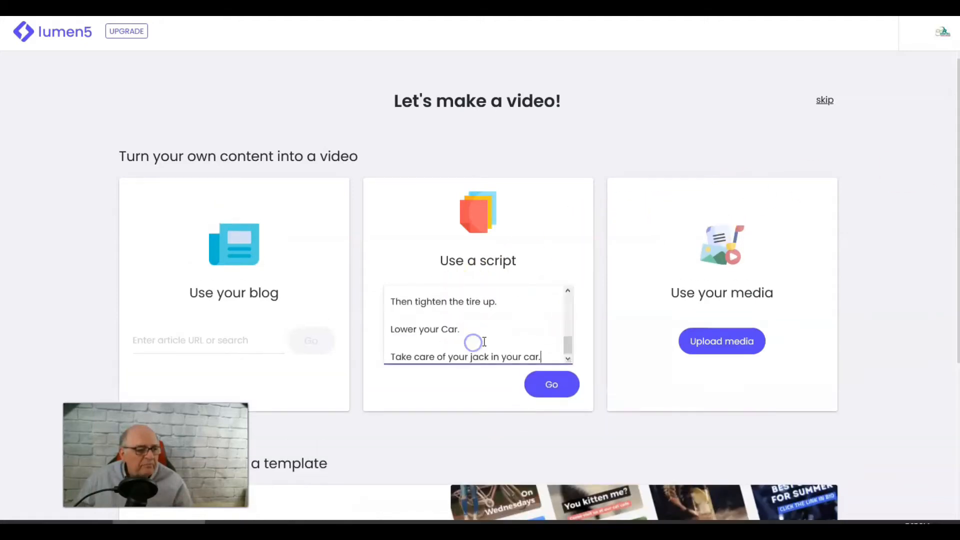
pyautogui.click(547, 388)
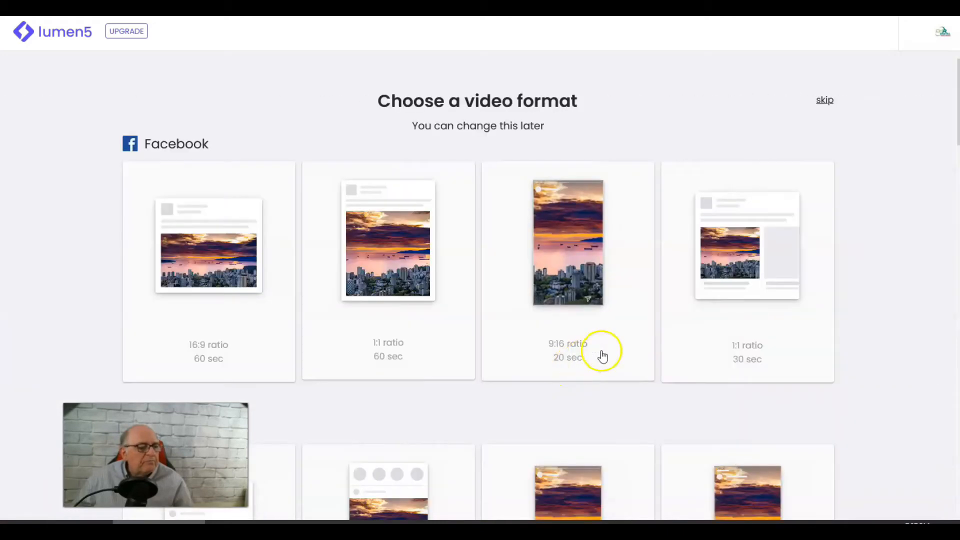
# - Browse the available video formats for each social platform
pyautogui.scroll(-2, 836, 239)
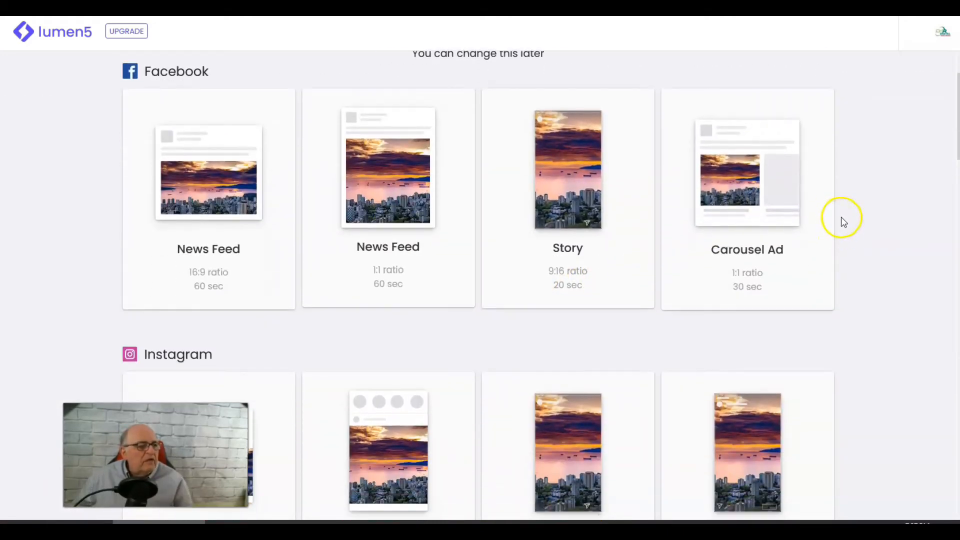
pyautogui.scroll(2, 812, 259)
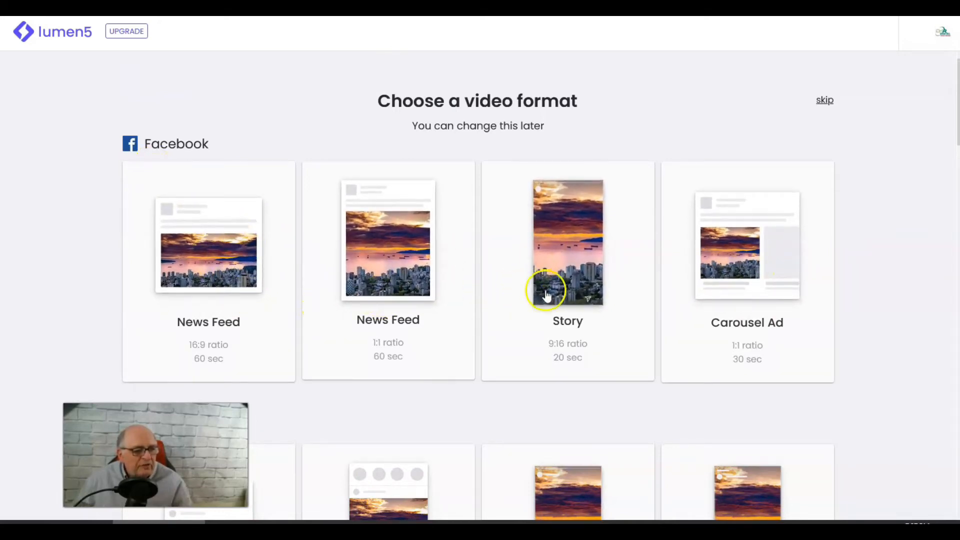
pyautogui.scroll(-4, 788, 291)
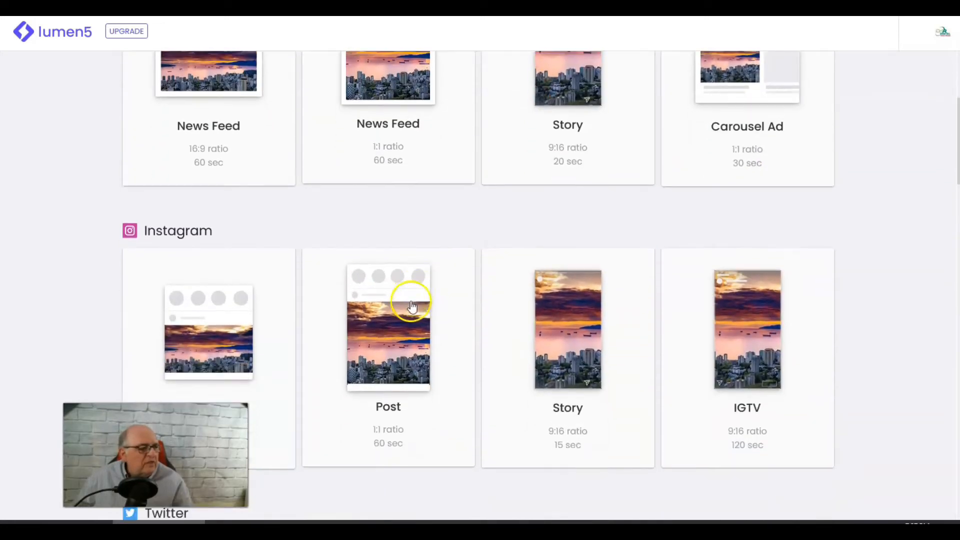
pyautogui.scroll(-2, 354, 285)
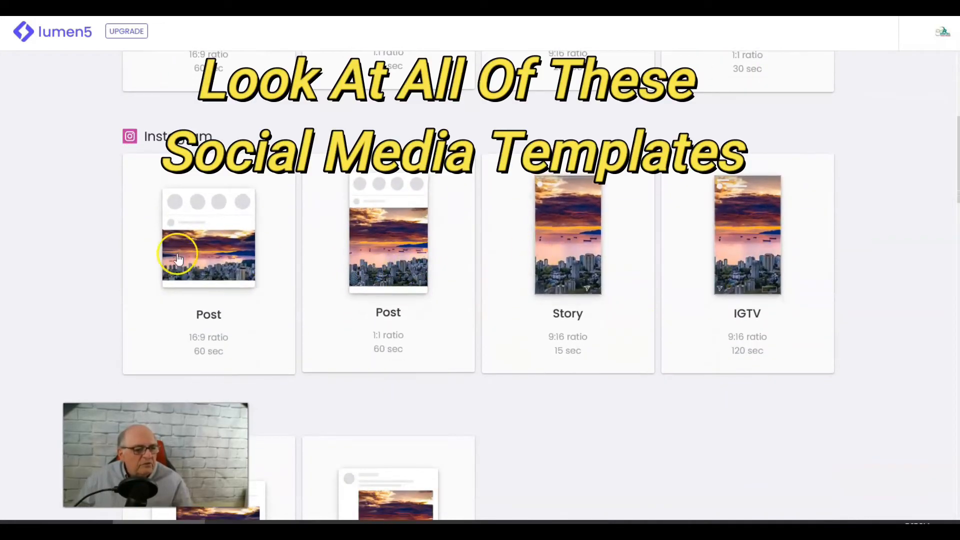
pyautogui.scroll(-3, 788, 285)
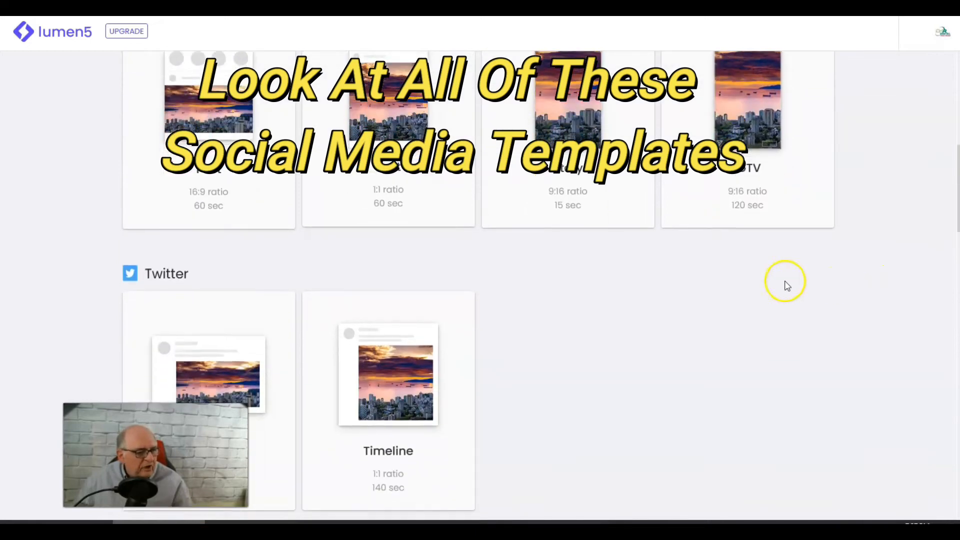
pyautogui.scroll(-6, 458, 317)
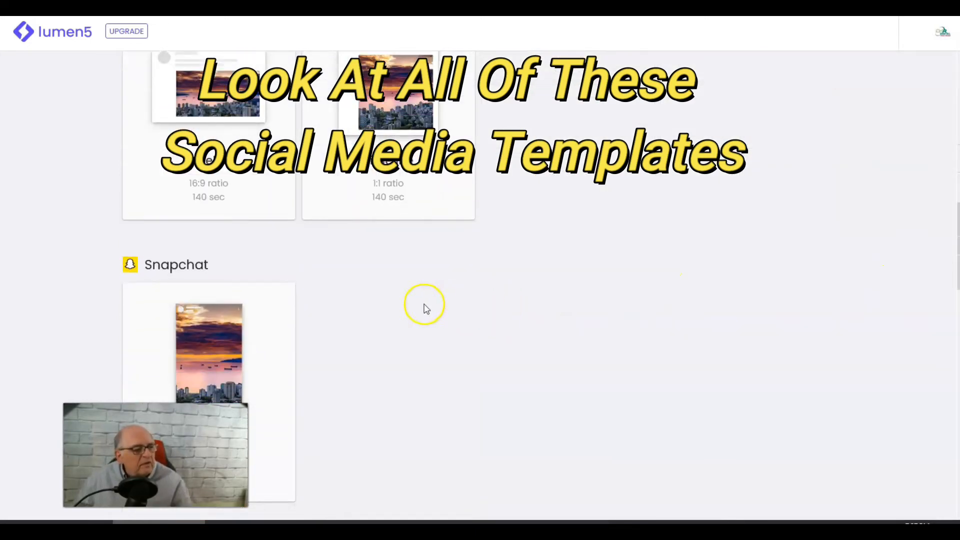
pyautogui.scroll(-10, 426, 308)
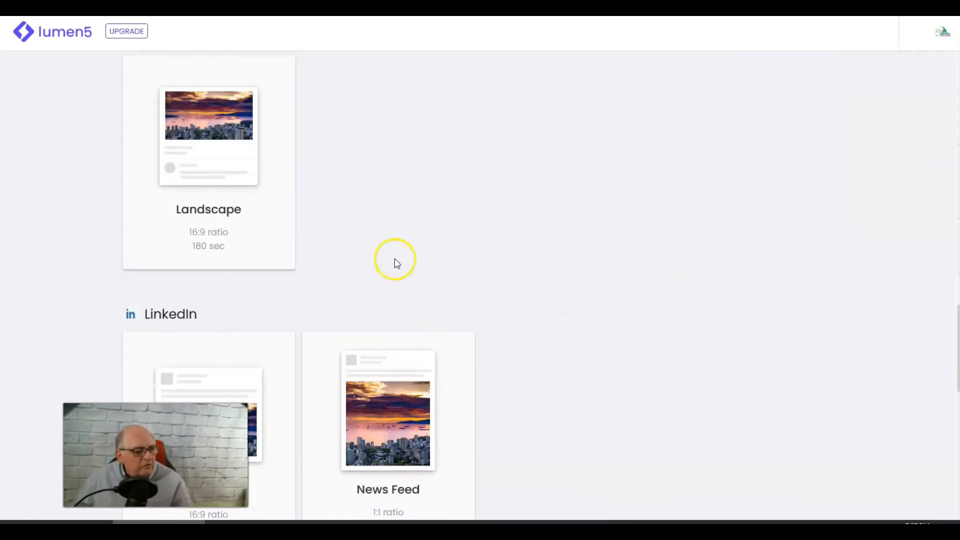
pyautogui.scroll(-9, 257, 262)
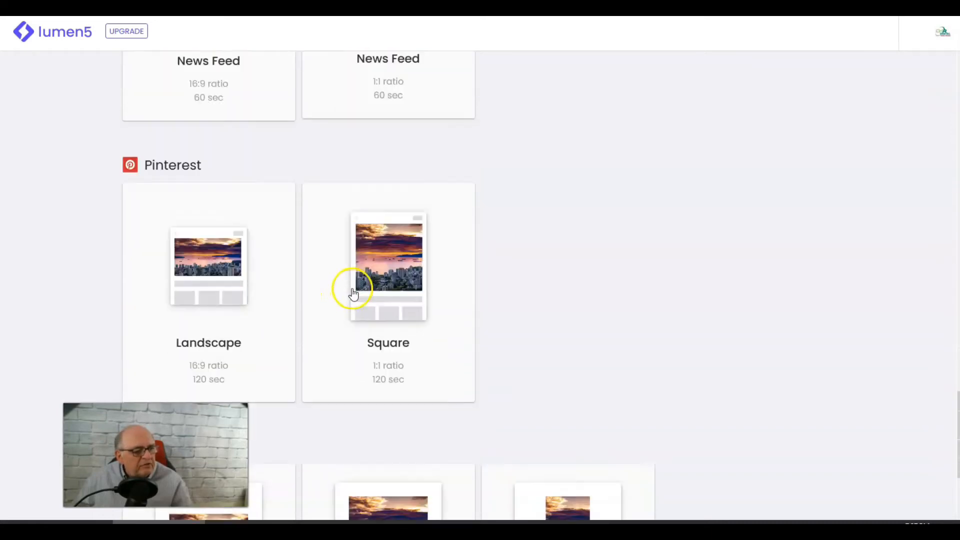
pyautogui.scroll(-3, 353, 294)
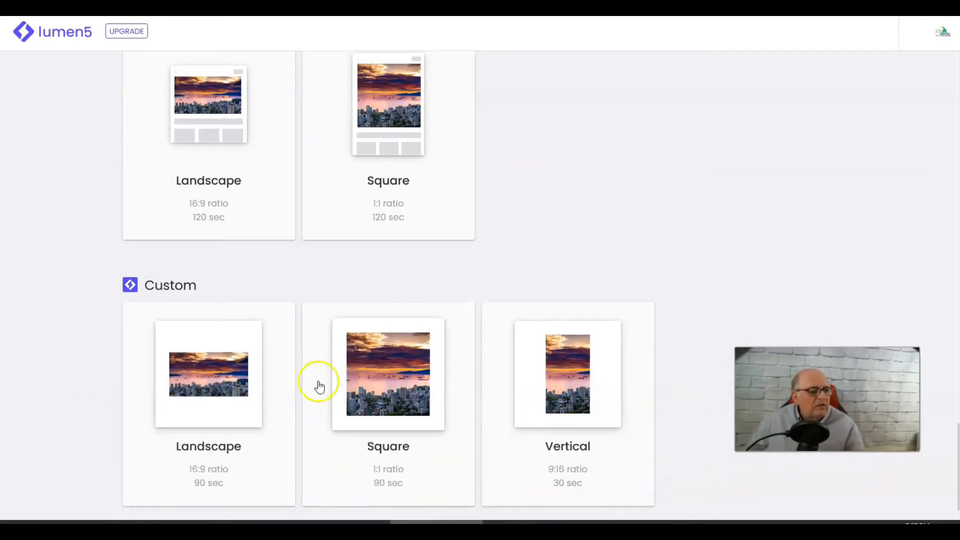
pyautogui.scroll(10, 514, 296)
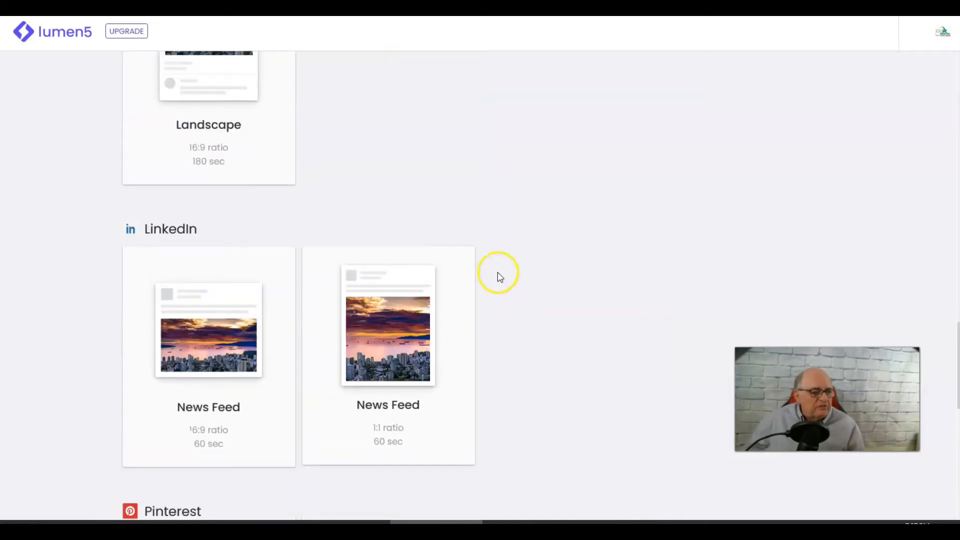
pyautogui.scroll(10, 478, 279)
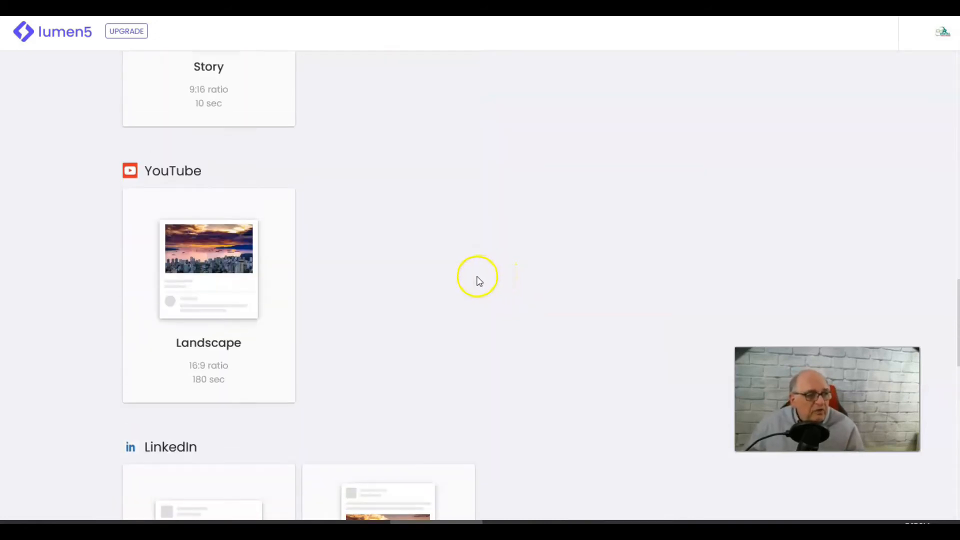
pyautogui.scroll(7, 478, 279)
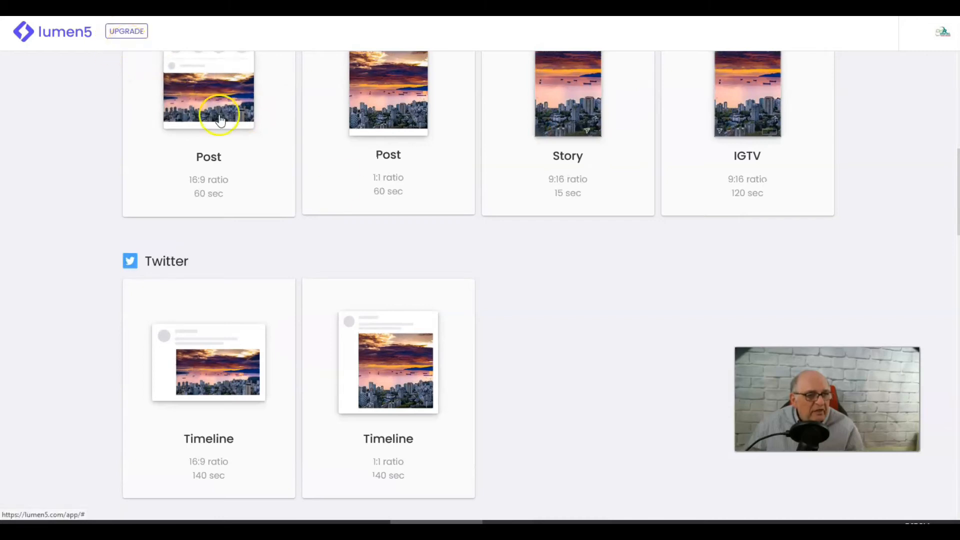
pyautogui.scroll(1, 820, 292)
pyautogui.scroll(9, 820, 292)
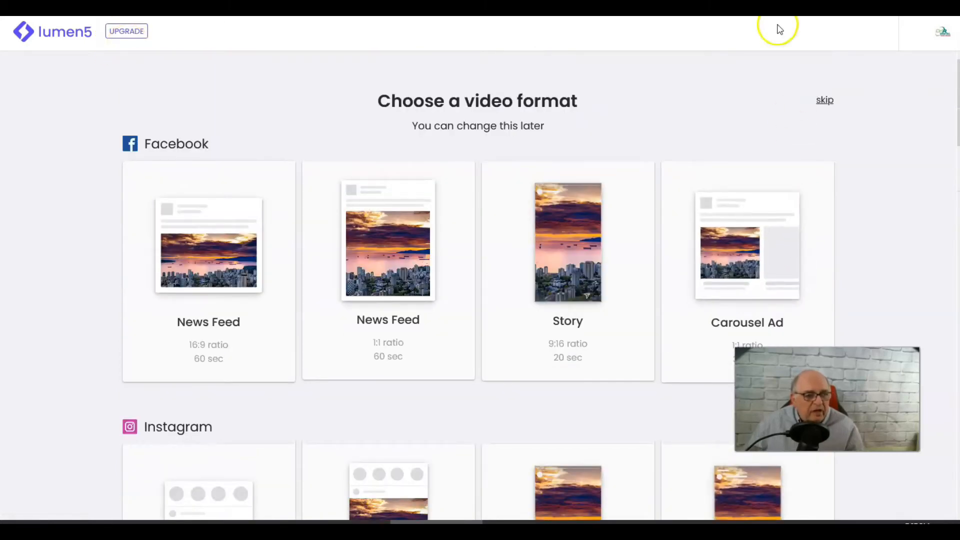
pyautogui.scroll(-3, 630, 112)
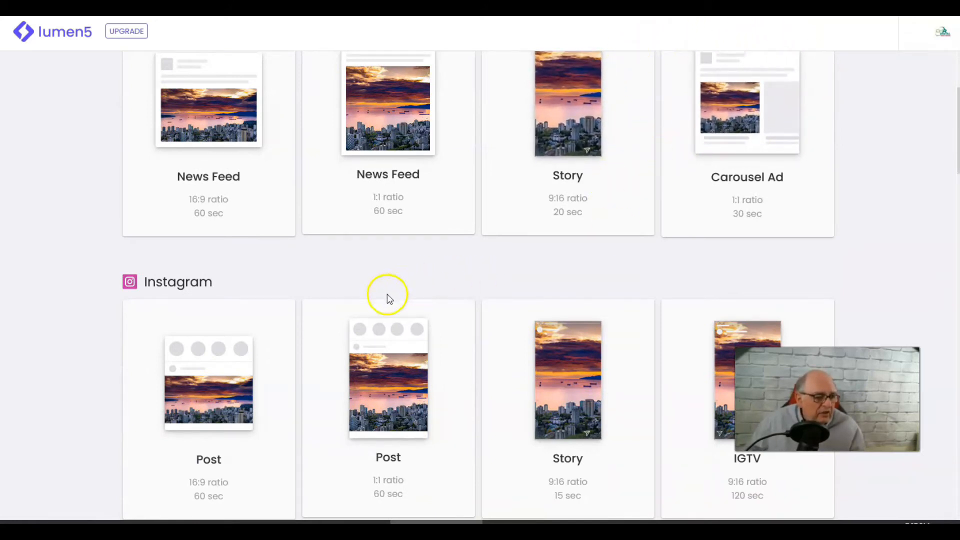
# - Choose the YouTube Landscape format for the video
pyautogui.scroll(2, 368, 299)
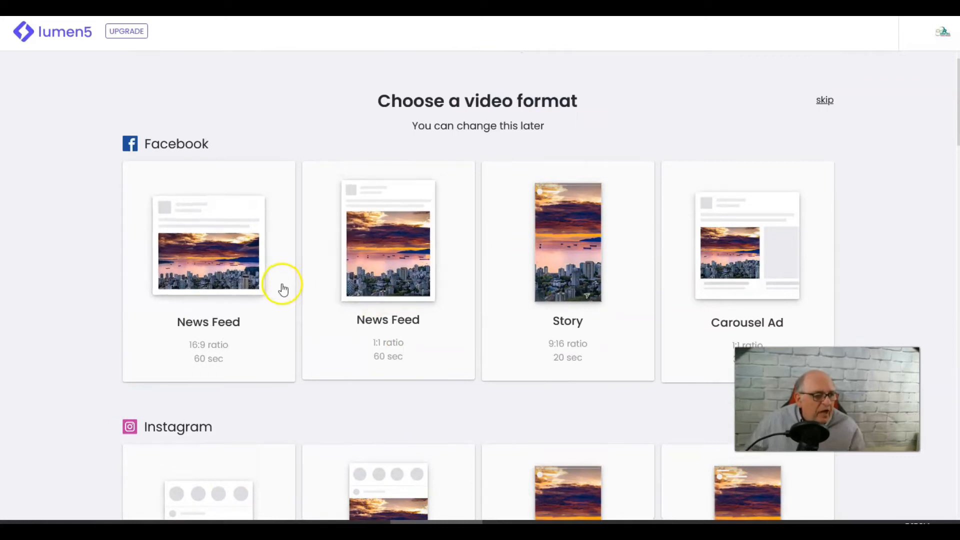
pyautogui.scroll(-6, 398, 304)
pyautogui.scroll(-8, 342, 340)
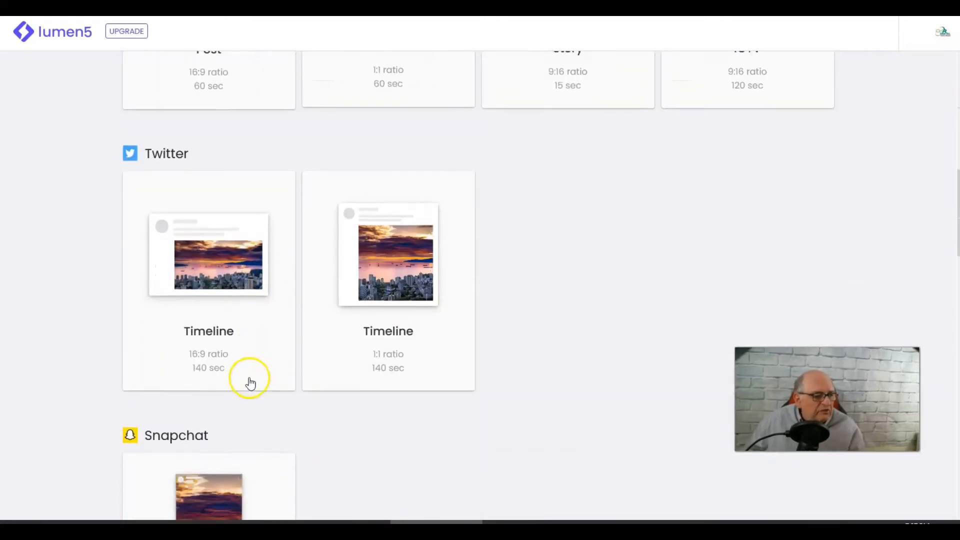
pyautogui.scroll(-3, 220, 415)
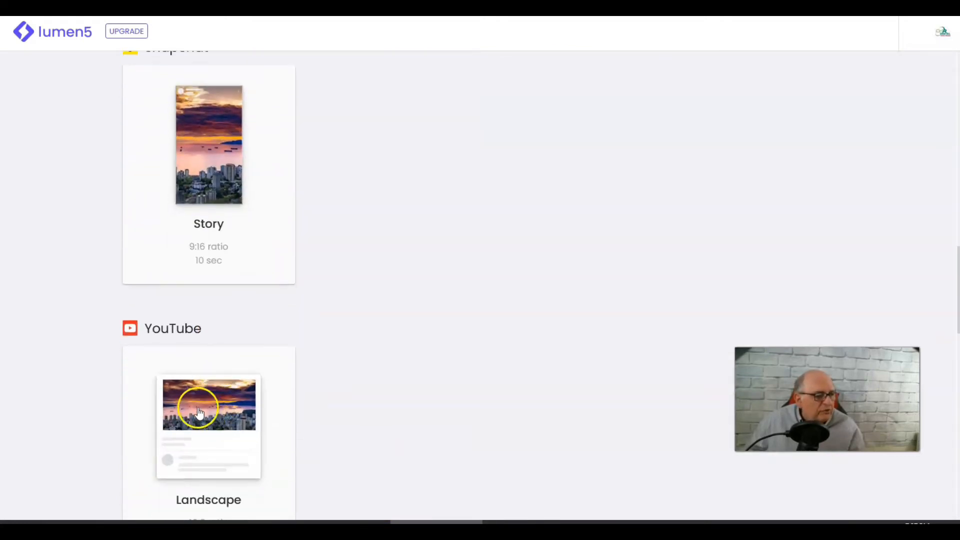
pyautogui.click(198, 406)
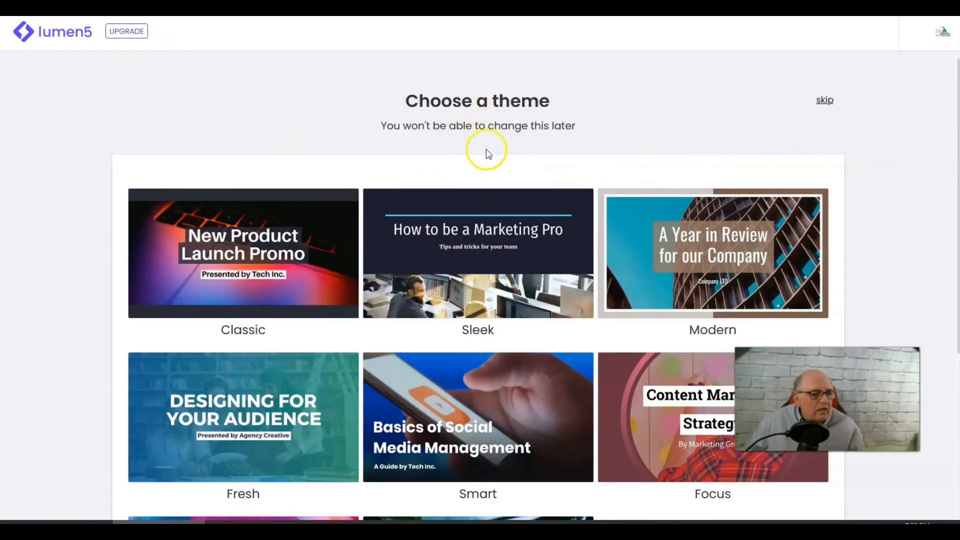
# - Choose the Modern theme for the video
pyautogui.scroll(-5, 489, 154)
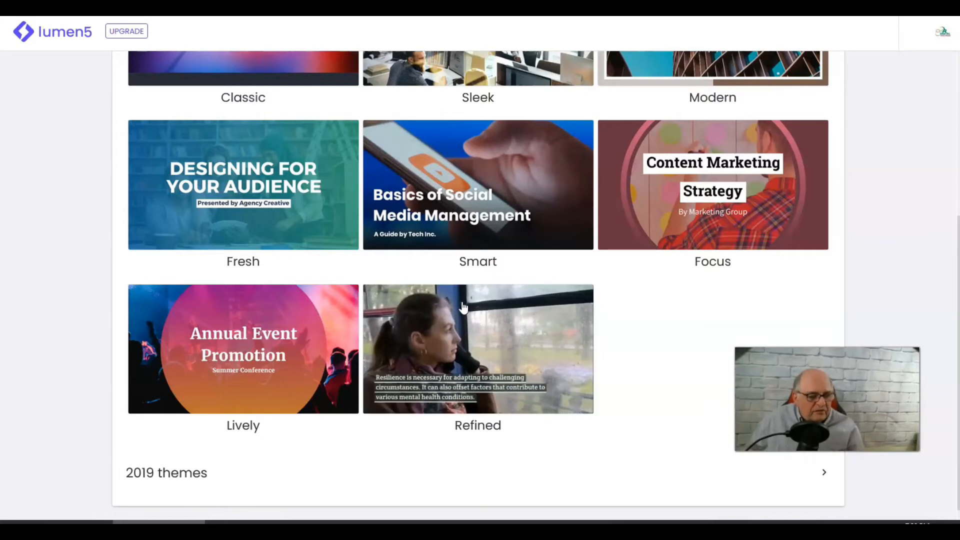
pyautogui.click(457, 317)
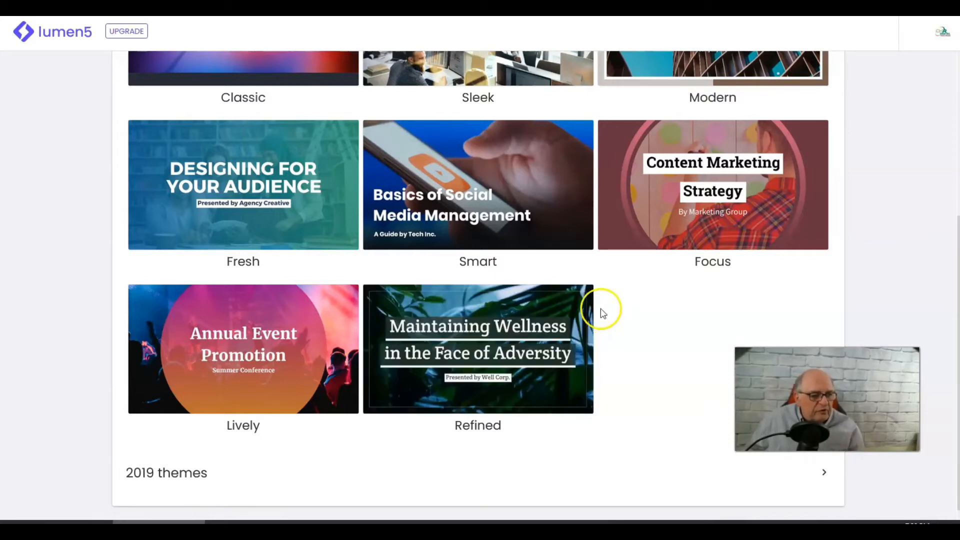
pyautogui.scroll(5, 575, 305)
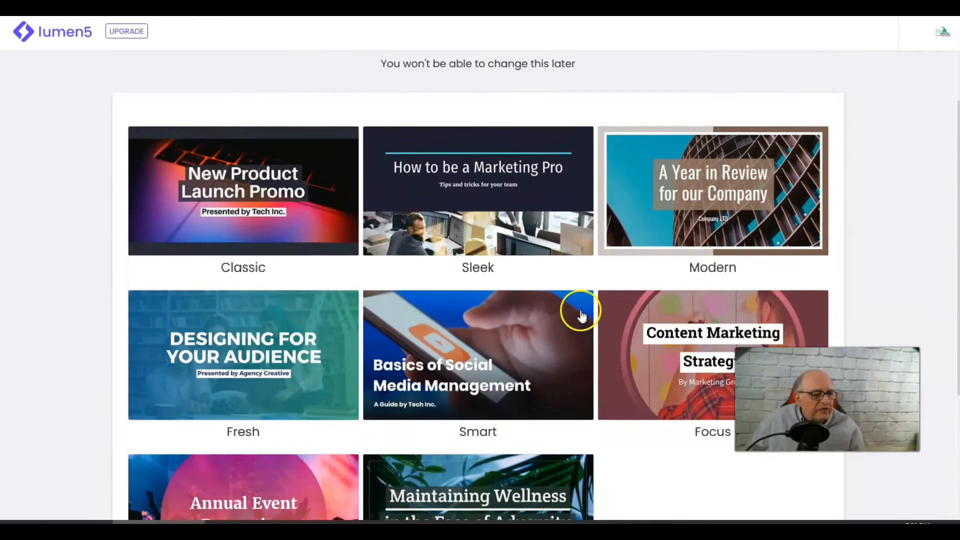
pyautogui.click(709, 254)
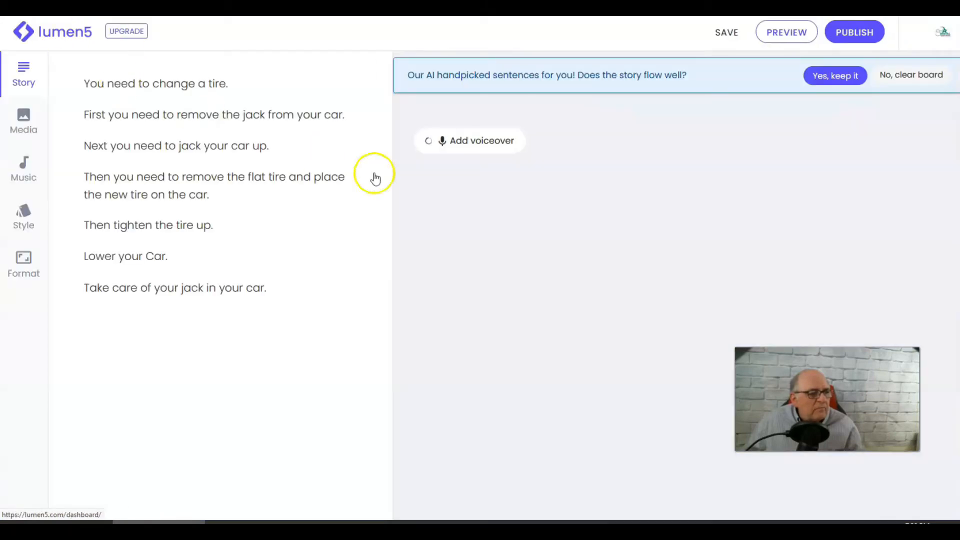
# - Review the generated scenes in the storyboard
pyautogui.moveTo(815, 235)
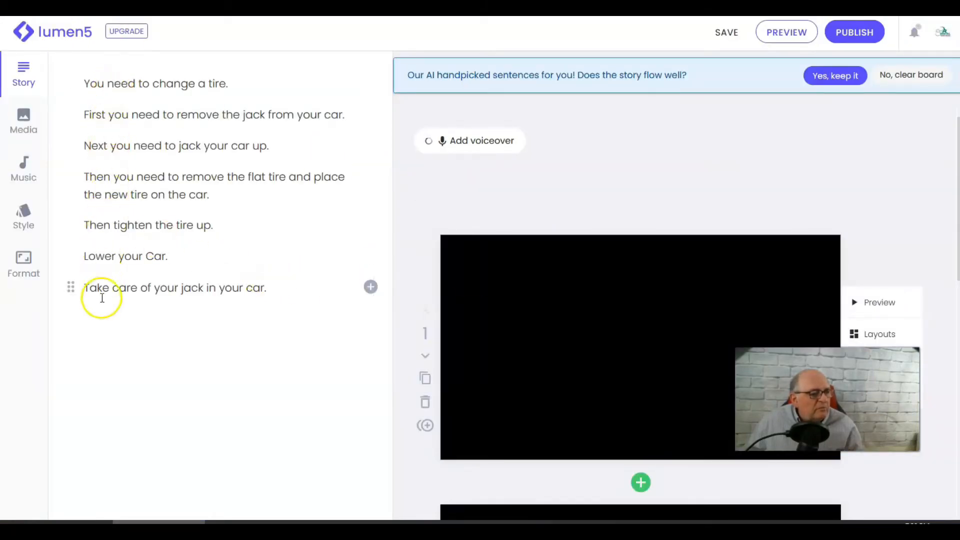
pyautogui.scroll(-2, 720, 280)
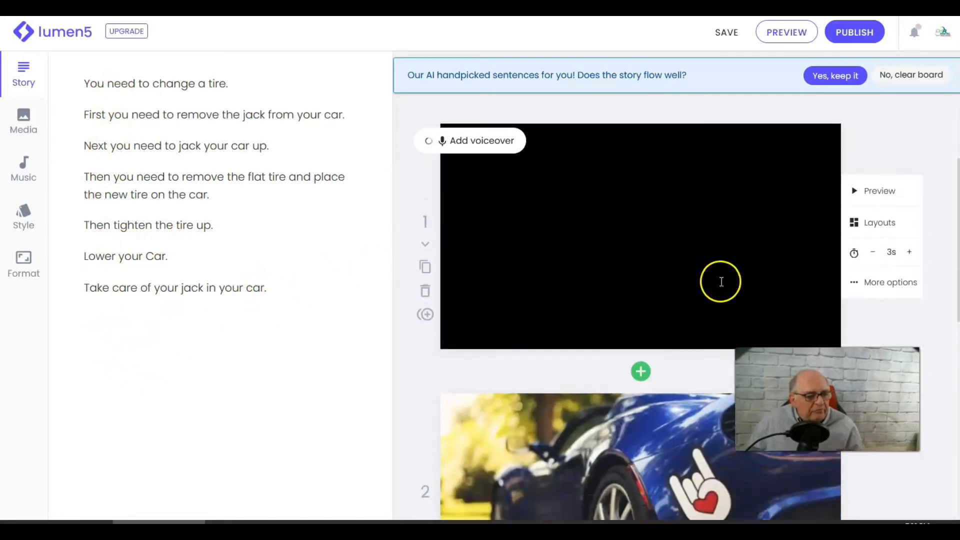
pyautogui.scroll(-2, 710, 260)
pyautogui.scroll(4, 690, 220)
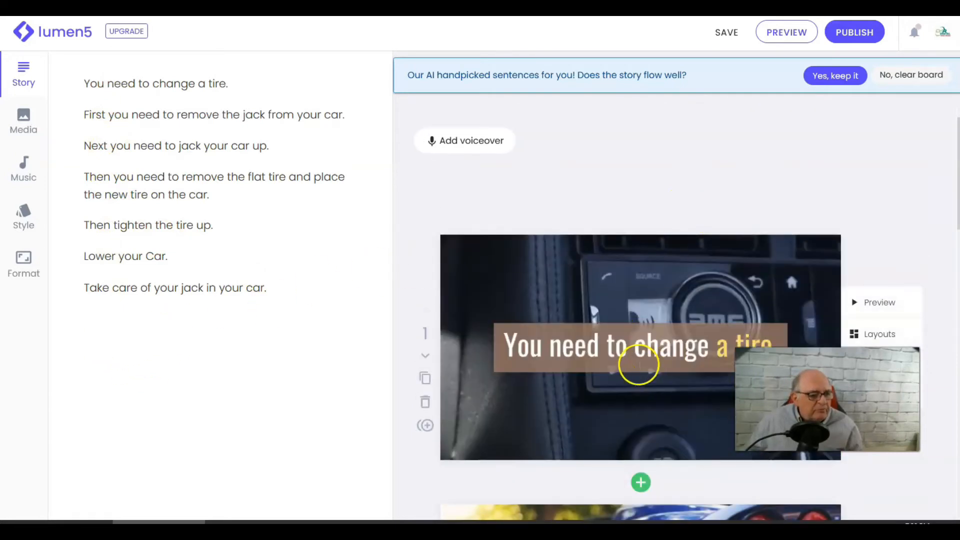
pyautogui.scroll(-2, 639, 365)
pyautogui.scroll(2, 630, 390)
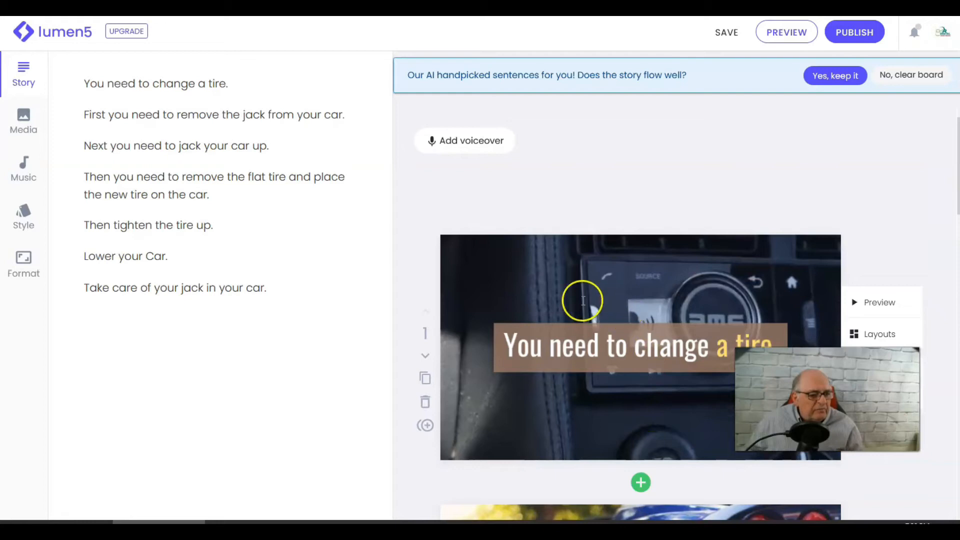
pyautogui.scroll(-2, 630, 460)
pyautogui.scroll(2, 614, 415)
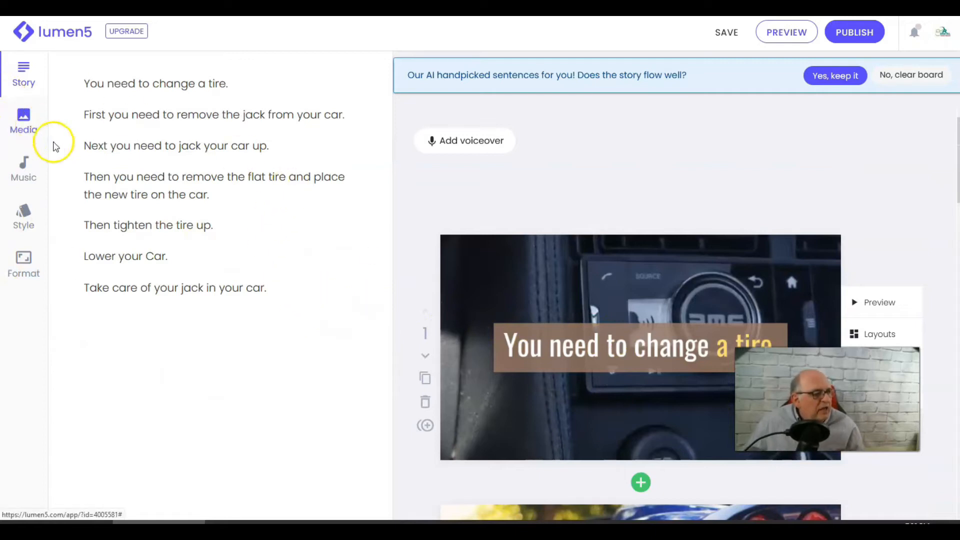
# - Highlight the words "change a tire" in the first scene's caption and move the caption to the top-left position
pyautogui.click(27, 120)
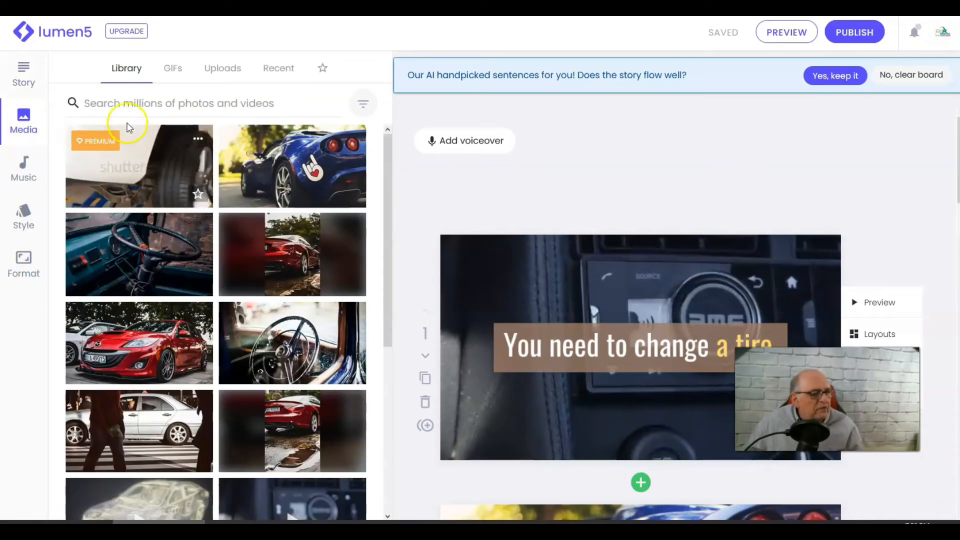
pyautogui.scroll(-3, 681, 300)
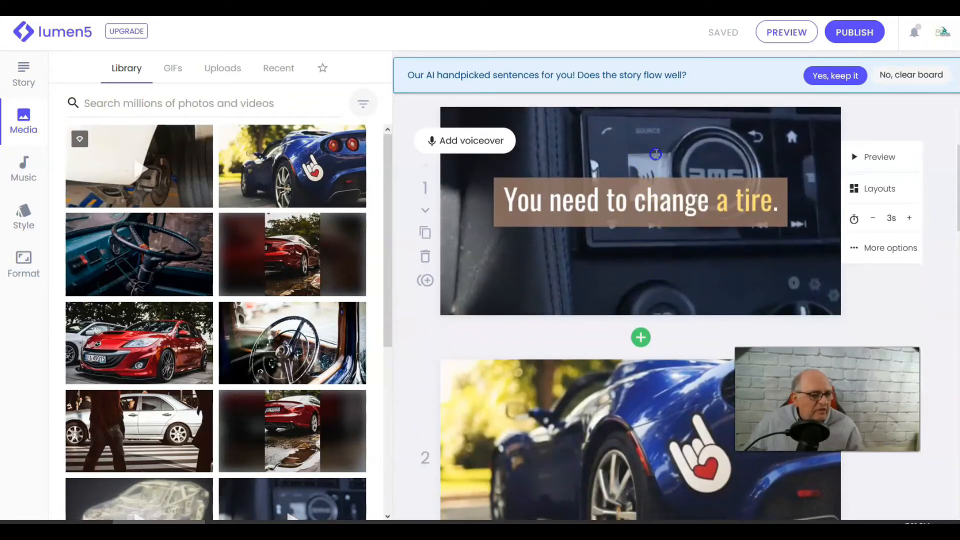
pyautogui.click(659, 200)
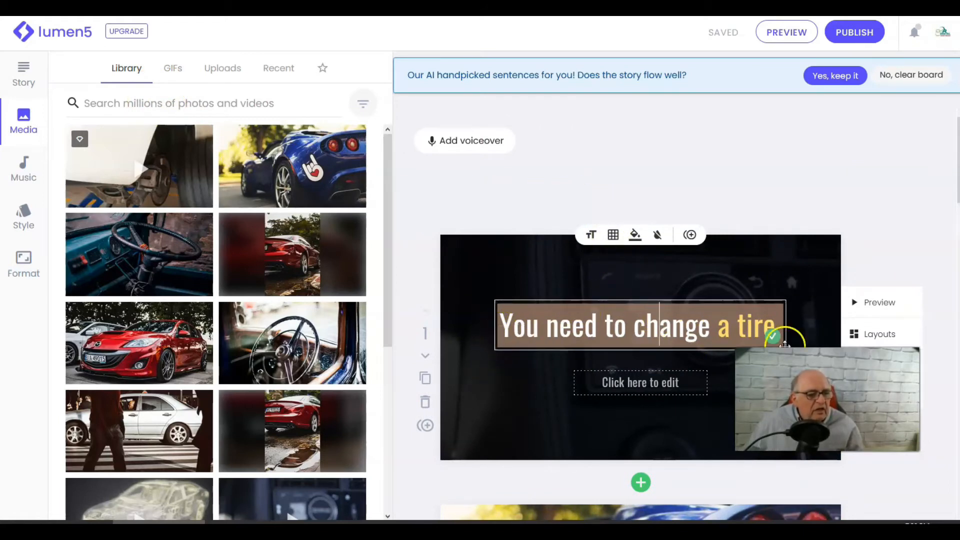
pyautogui.click(719, 328)
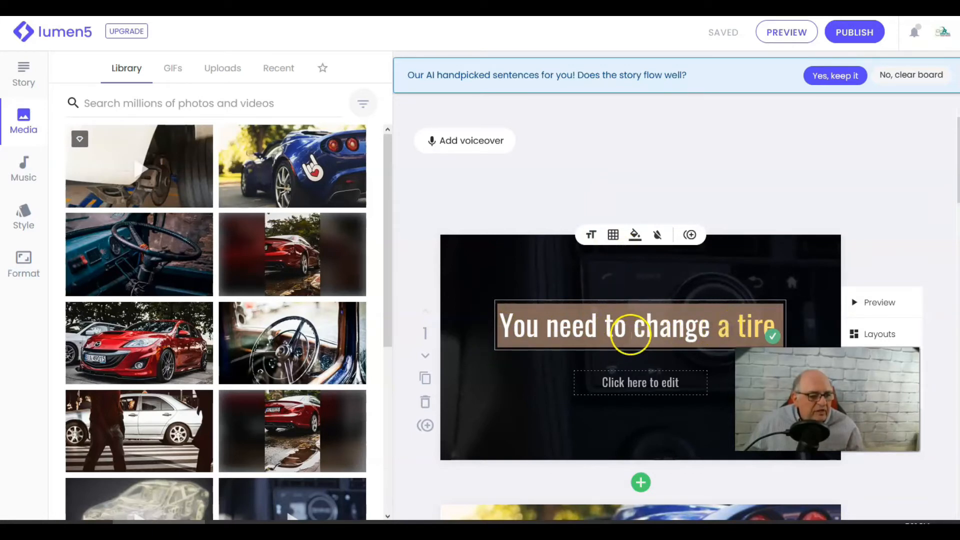
pyautogui.moveTo(629, 326); pyautogui.dragTo(764, 344)
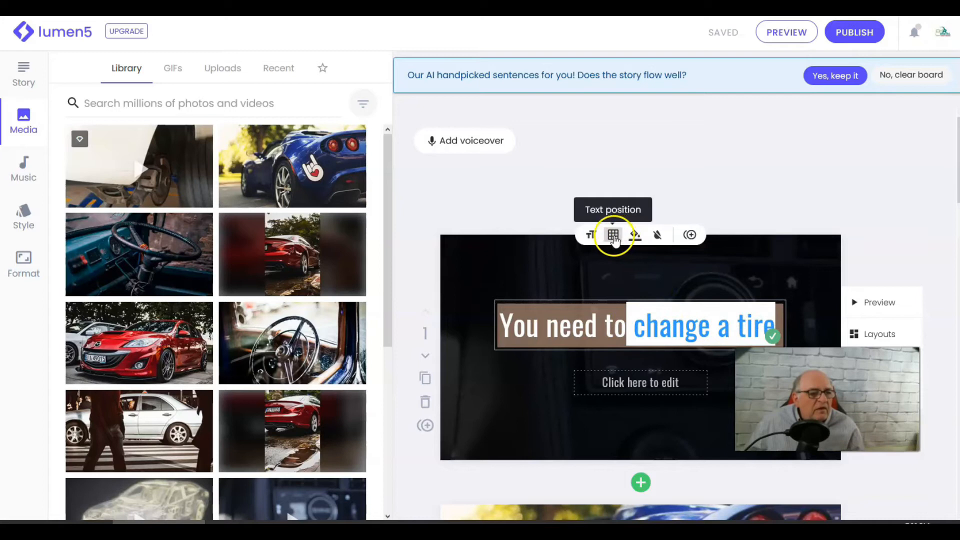
pyautogui.click(634, 235)
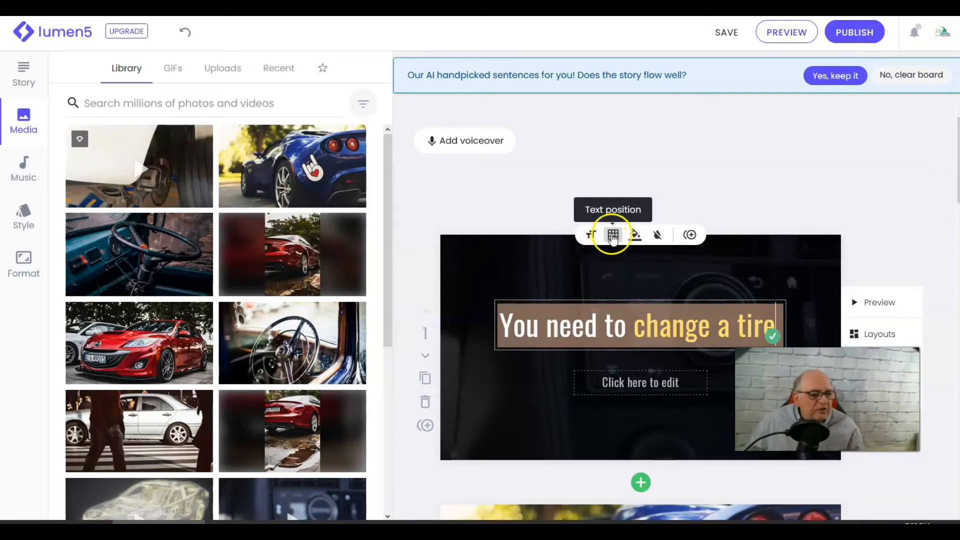
pyautogui.click(613, 235)
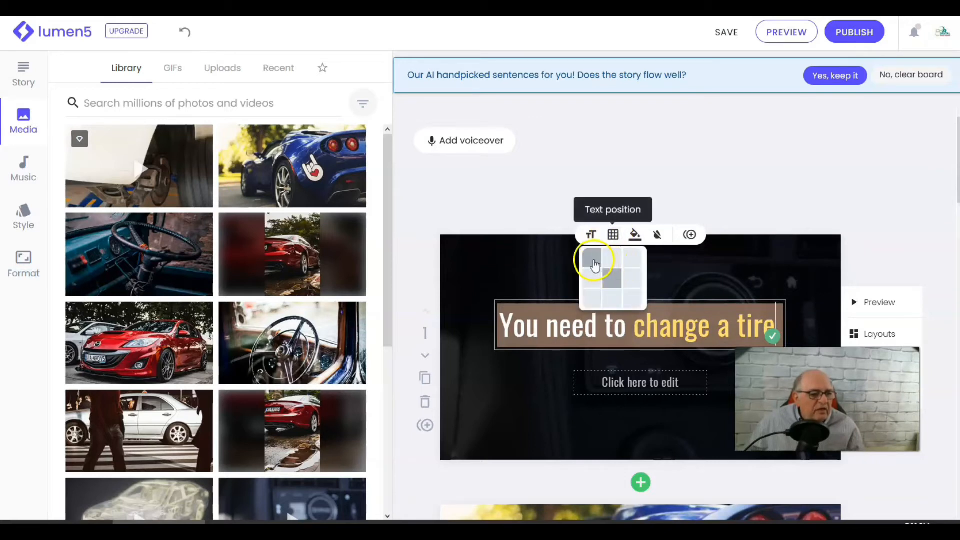
pyautogui.click(595, 265)
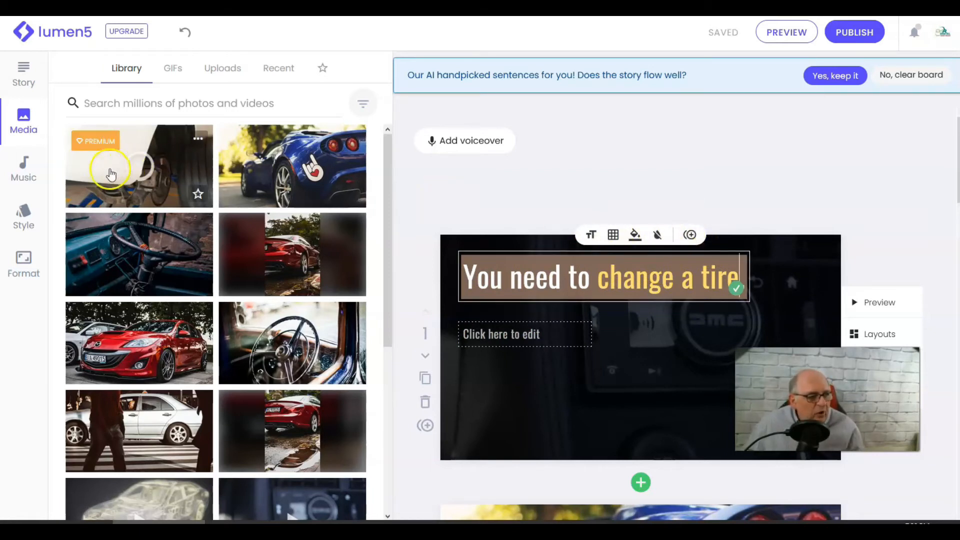
# - Preview the music tracks and select Leadership 30 as the background music
pyautogui.click(25, 169)
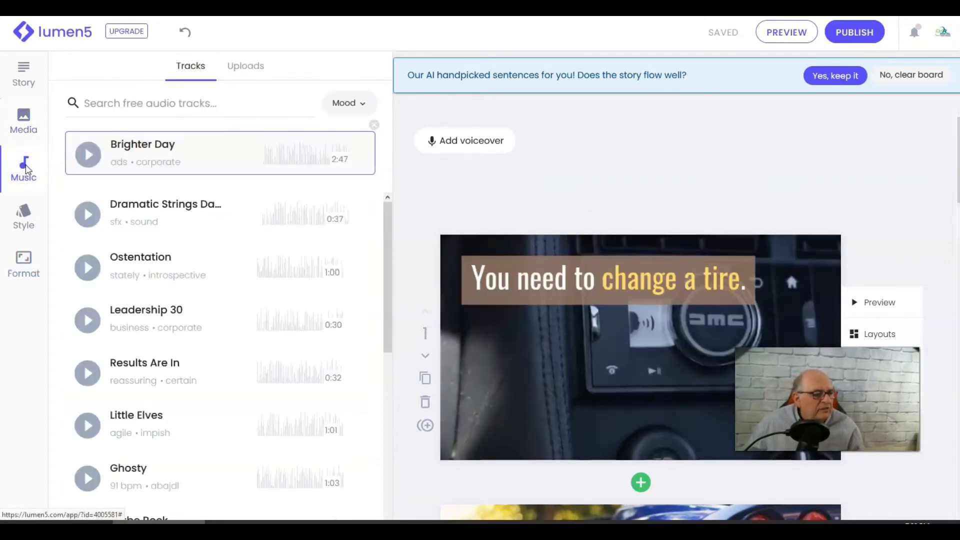
pyautogui.click(87, 154)
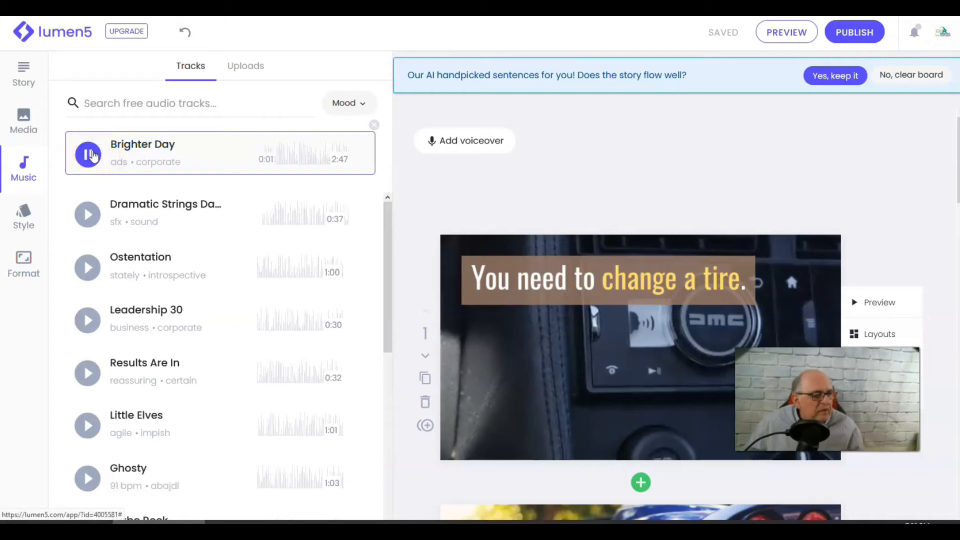
pyautogui.click(89, 154)
pyautogui.click(85, 323)
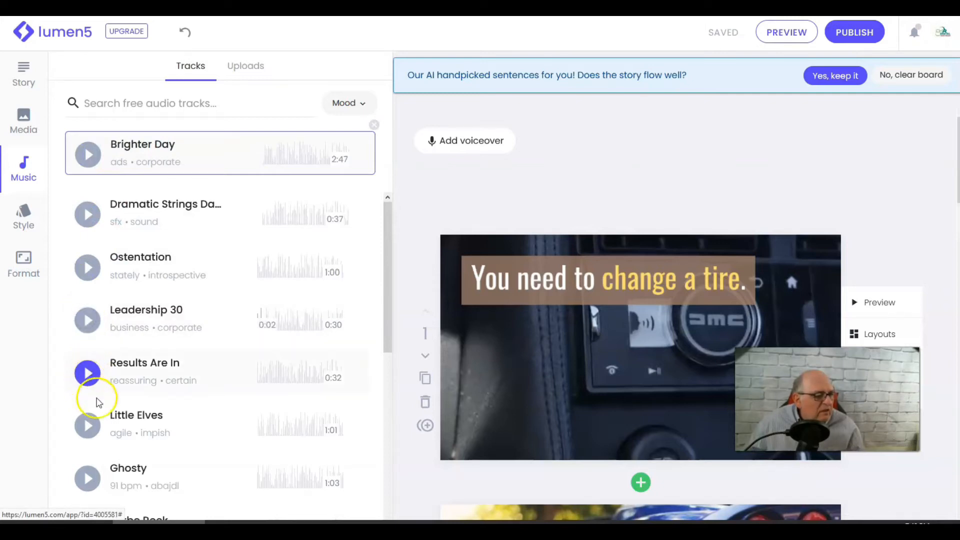
pyautogui.click(88, 322)
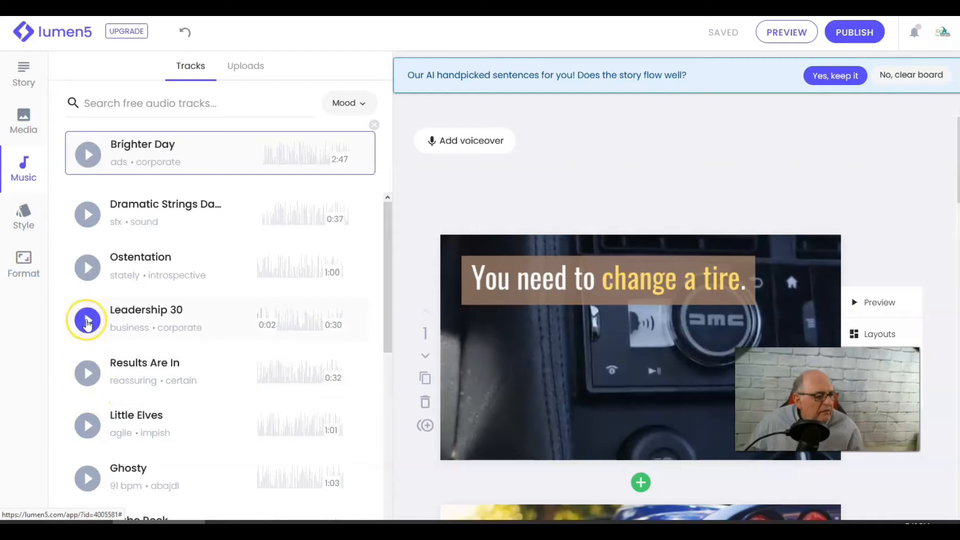
pyautogui.click(125, 323)
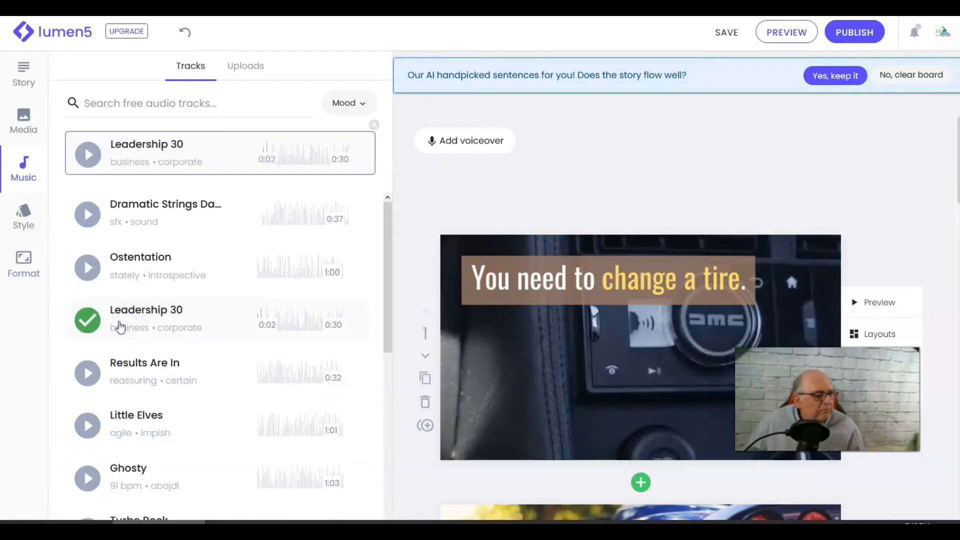
# - Review the style options for colour palettes and fonts
pyautogui.click(34, 224)
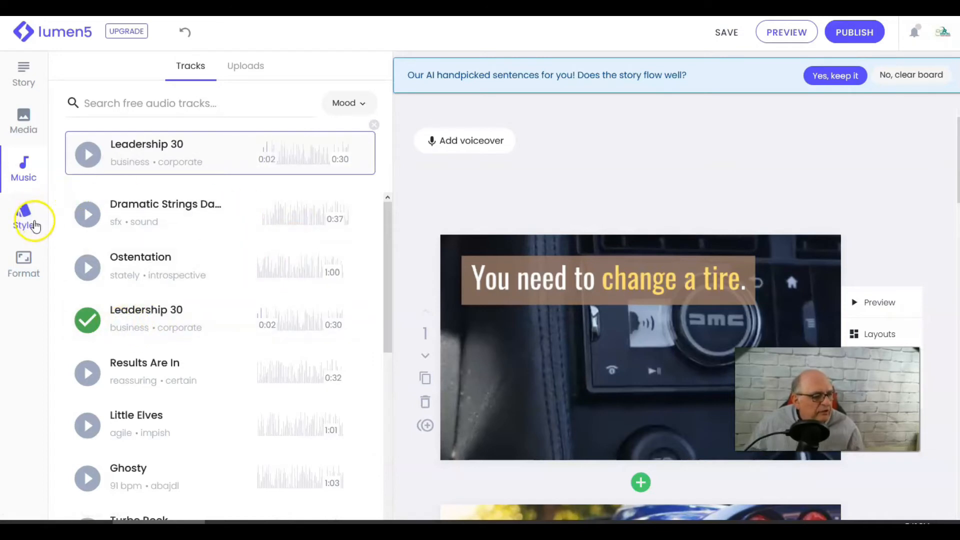
pyautogui.click(21, 219)
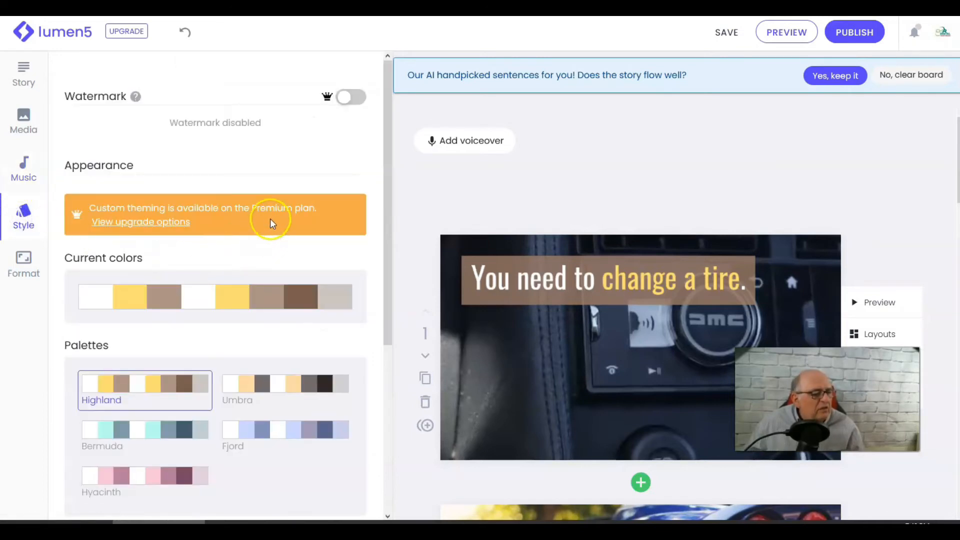
pyautogui.scroll(-3, 275, 200)
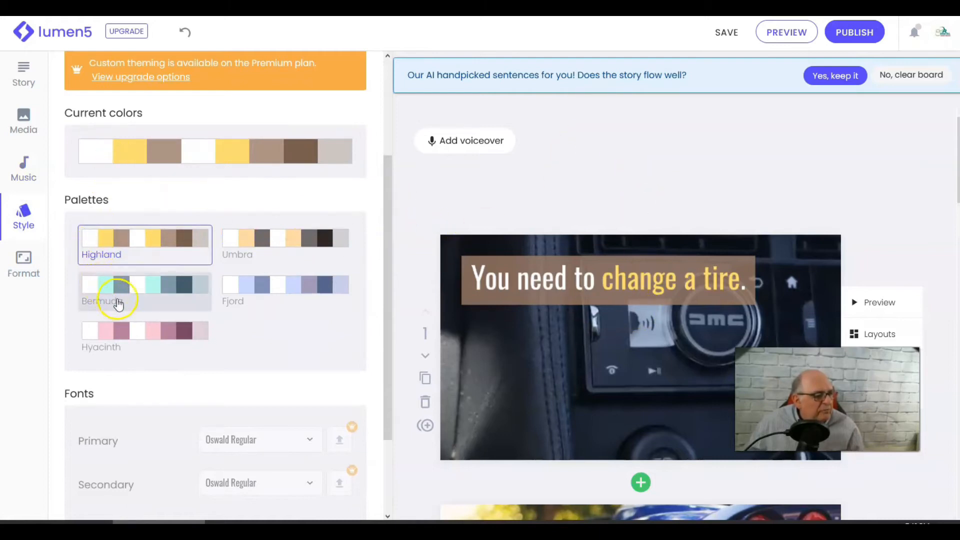
pyautogui.scroll(-1, 153, 368)
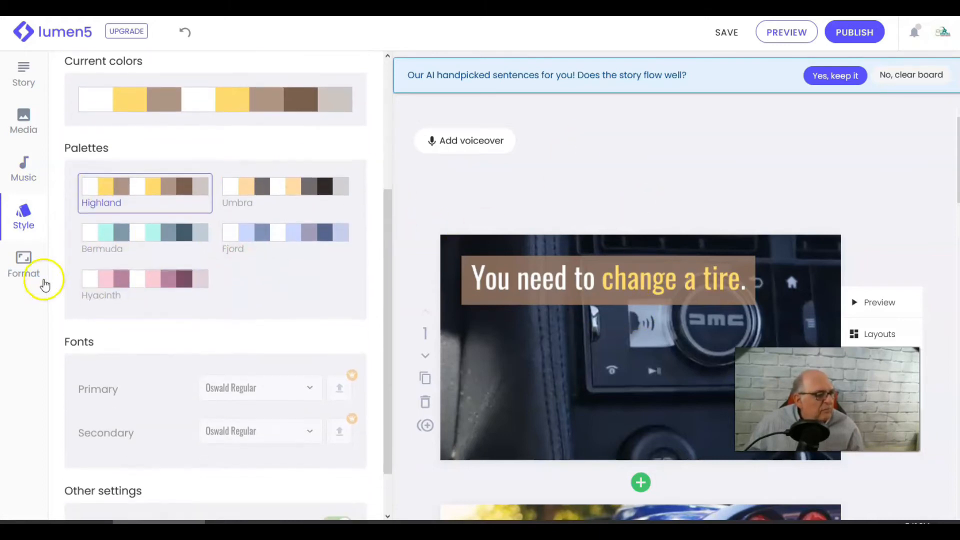
# - Review the available video formats in the editor and return to the story script
pyautogui.click(23, 261)
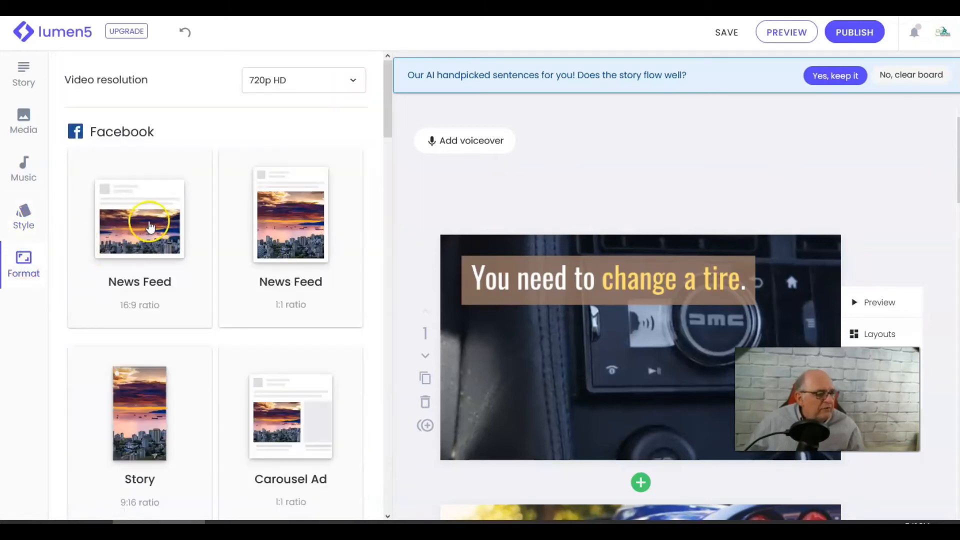
pyautogui.scroll(-1, 253, 220)
pyautogui.scroll(-3, 242, 242)
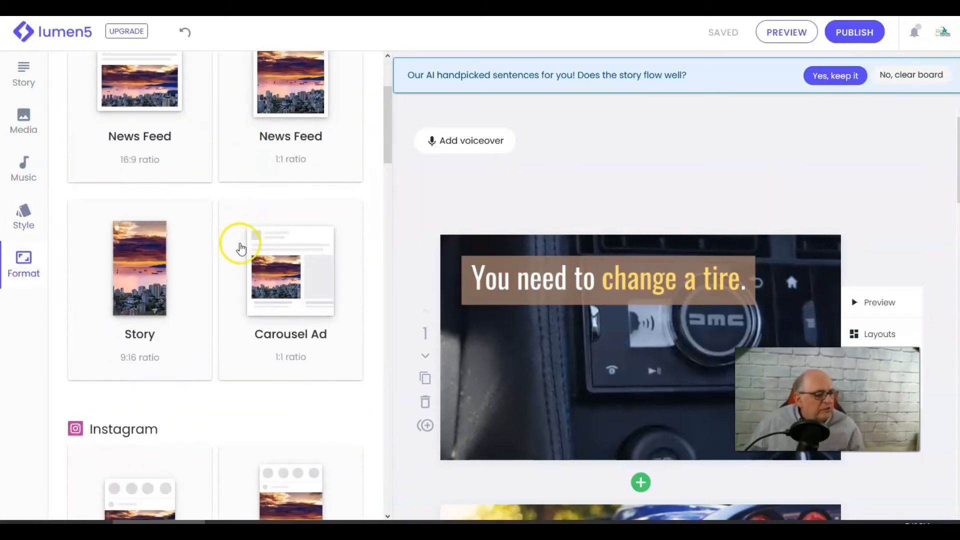
pyautogui.scroll(-3, 219, 301)
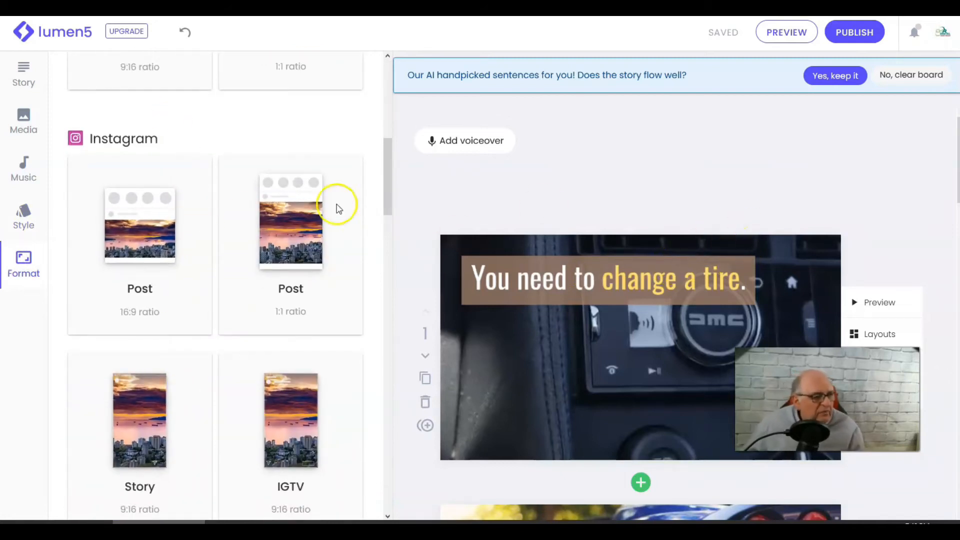
pyautogui.scroll(2, 256, 230)
pyautogui.scroll(1, 256, 230)
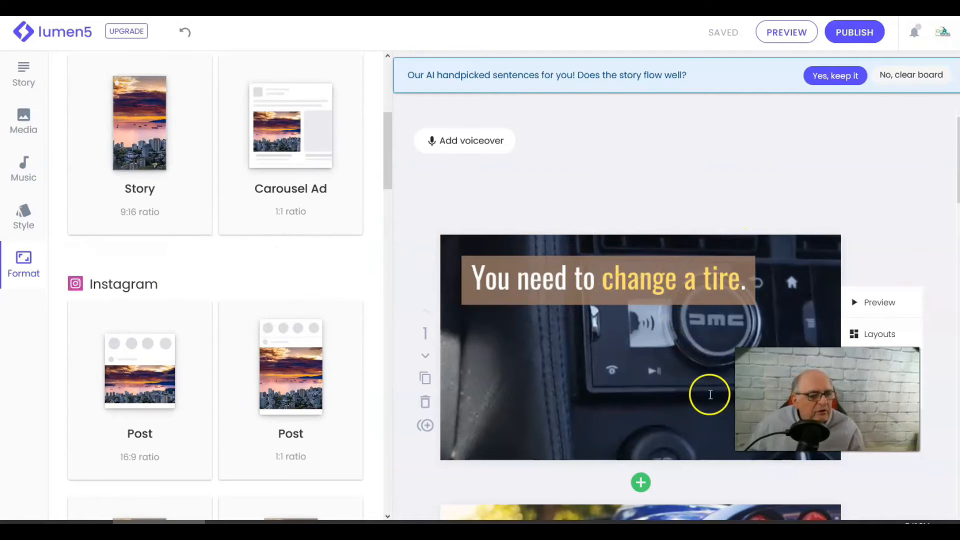
pyautogui.scroll(3, 221, 313)
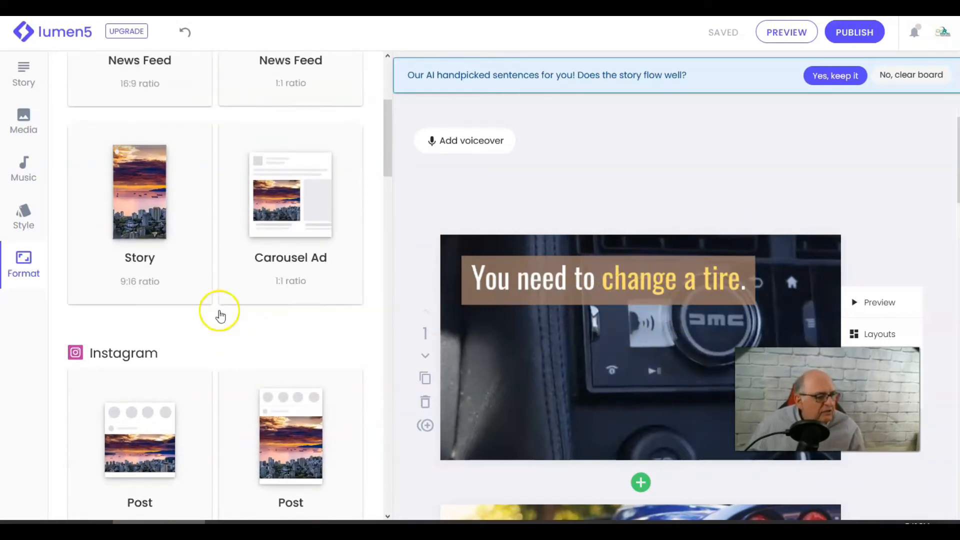
pyautogui.click(22, 75)
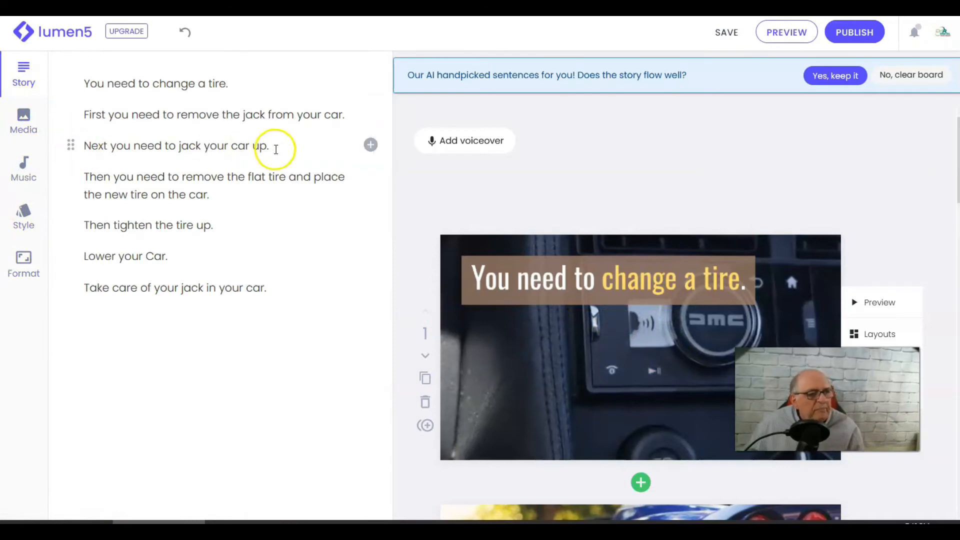
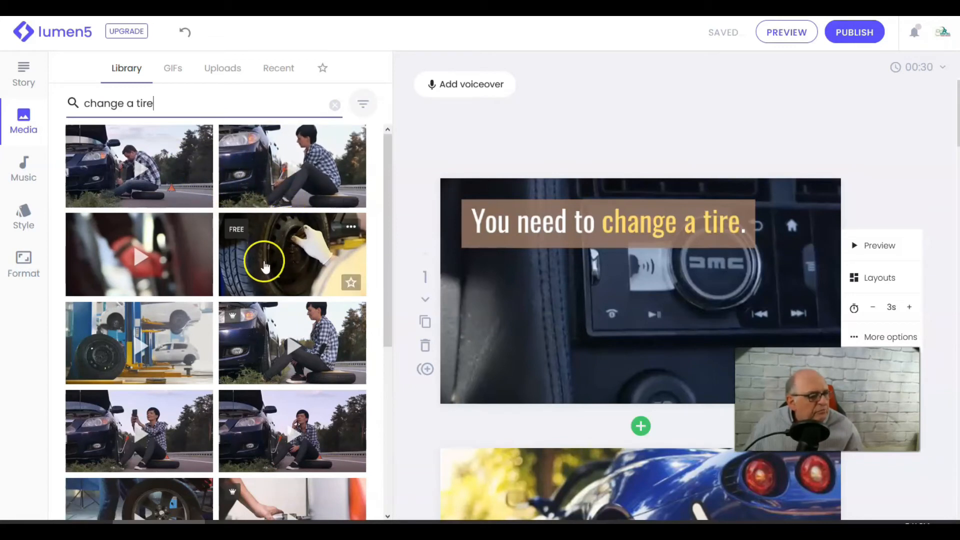
# - Replace the first scene's background with the stock clip of a man crouching beside a car from the "change a tire" results
pyautogui.click(176, 179)
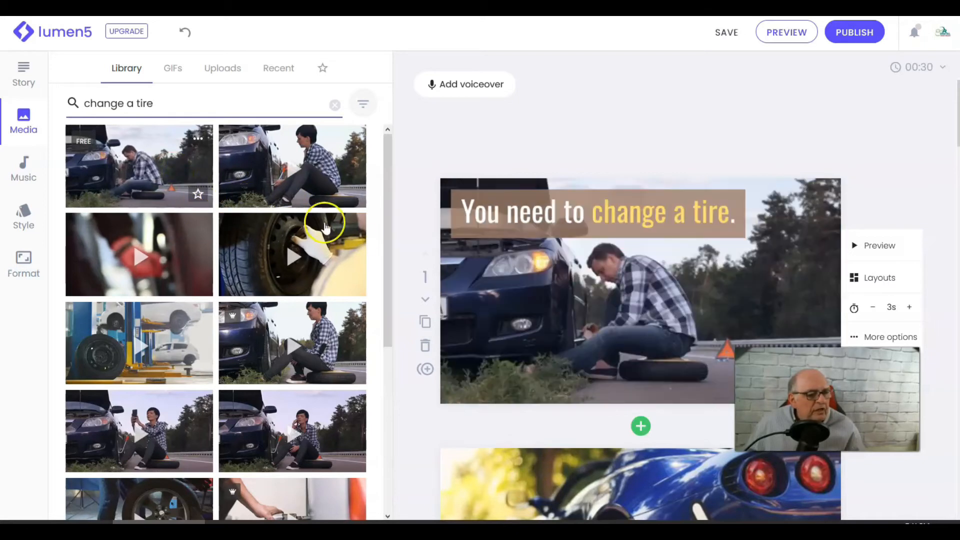
pyautogui.click(140, 172)
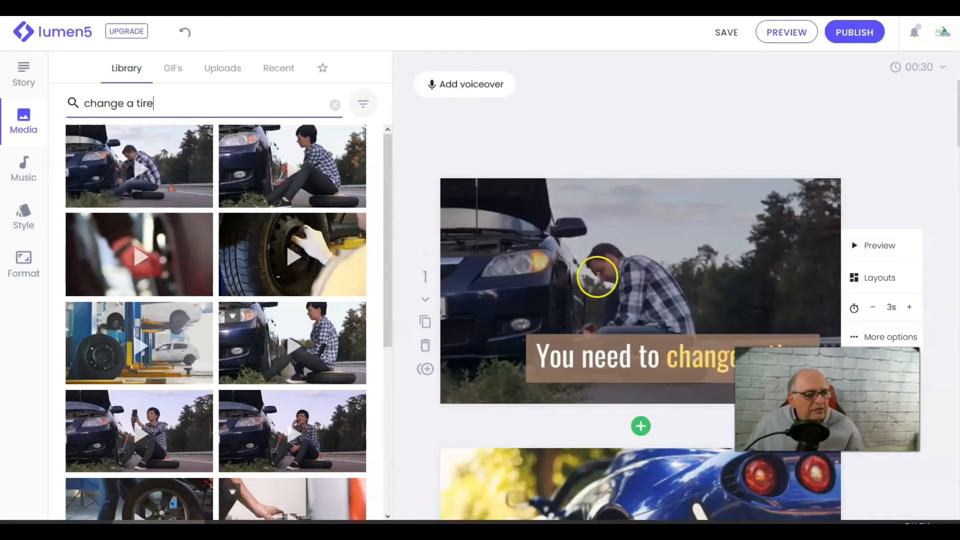
pyautogui.scroll(-2, 629, 253)
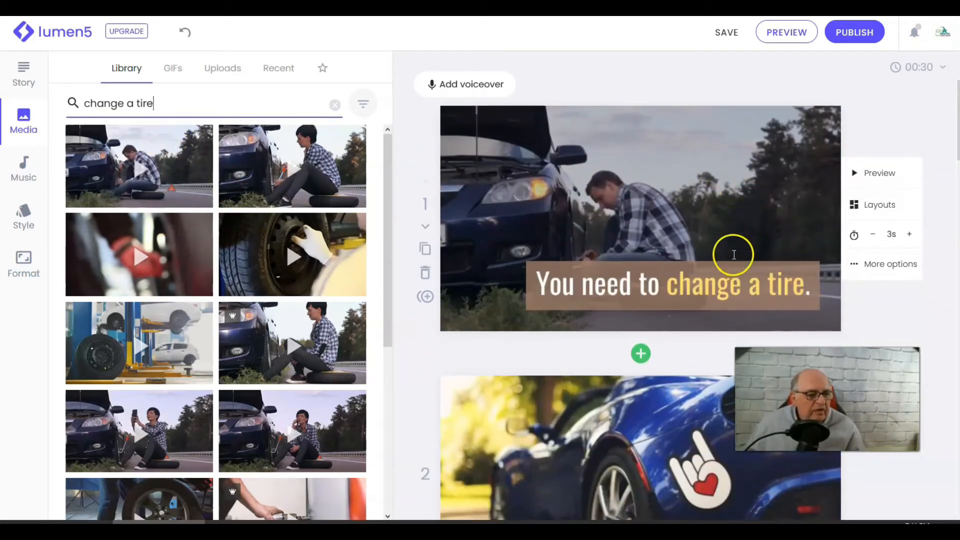
pyautogui.scroll(2, 689, 297)
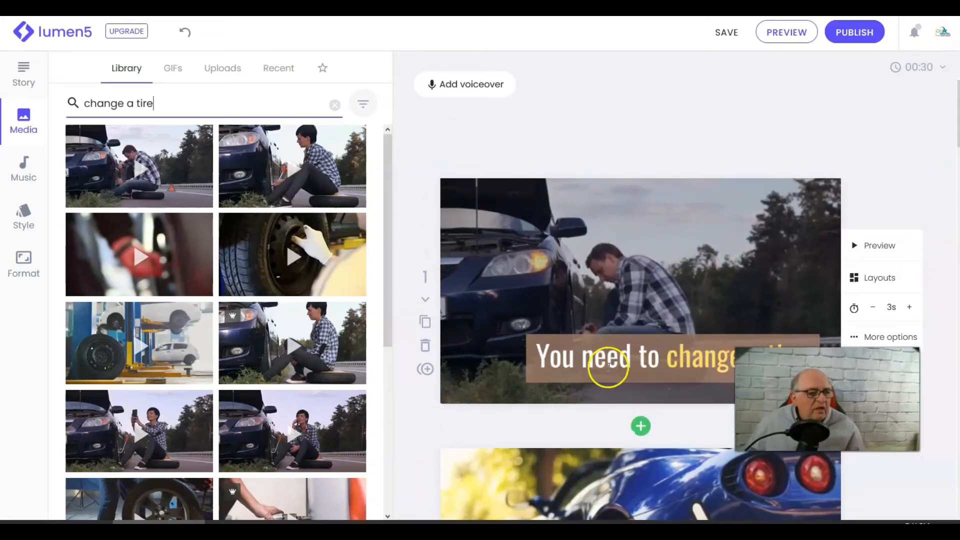
pyautogui.scroll(-2, 626, 394)
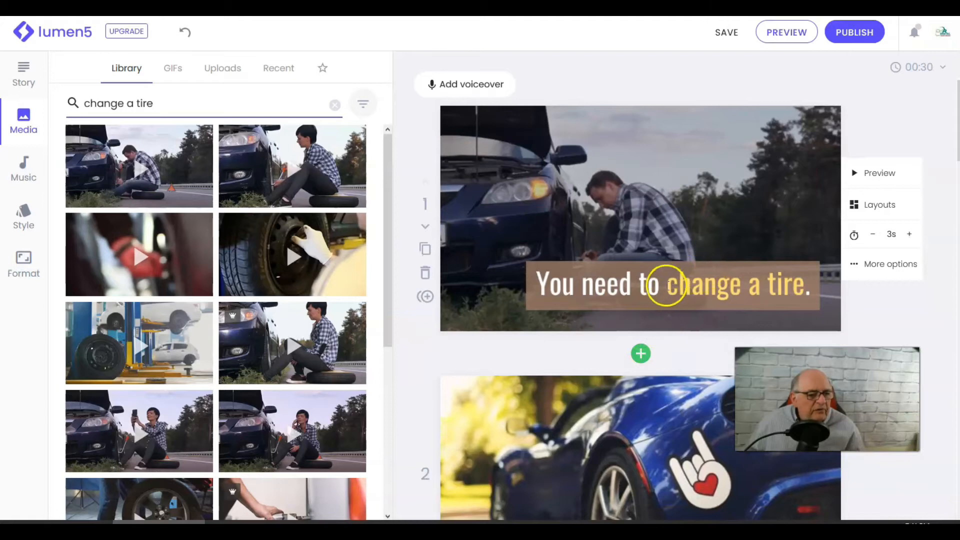
# - In the second scene's caption, highlight "remove the jack" instead of "First" and move the caption to the top-left position
pyautogui.scroll(-2, 687, 285)
pyautogui.scroll(-5, 685, 300)
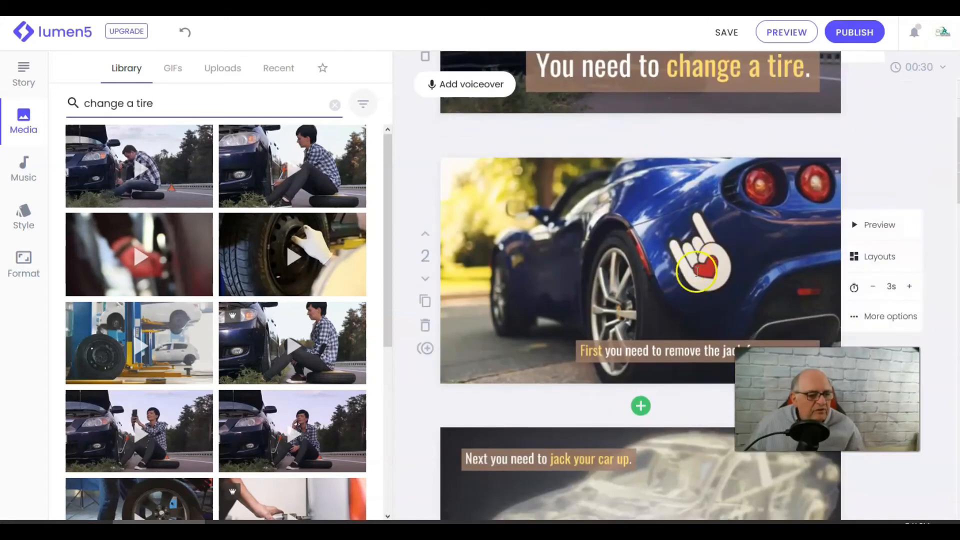
pyautogui.scroll(-1, 670, 335)
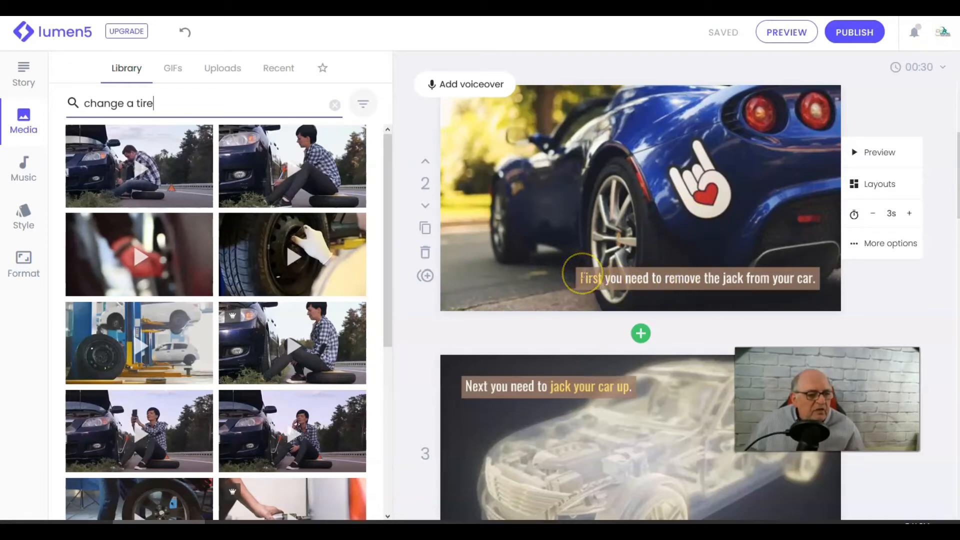
pyautogui.click(583, 274)
pyautogui.click(567, 267)
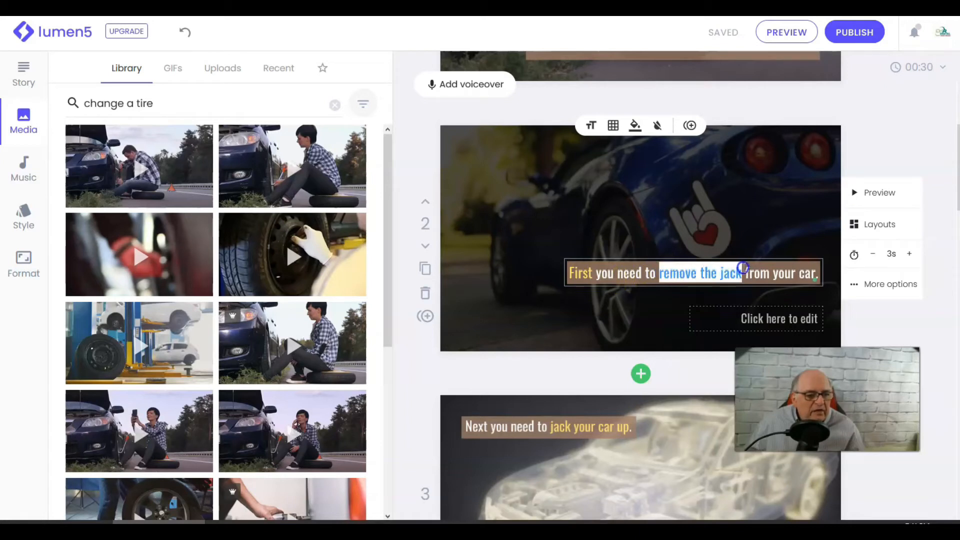
pyautogui.click(634, 126)
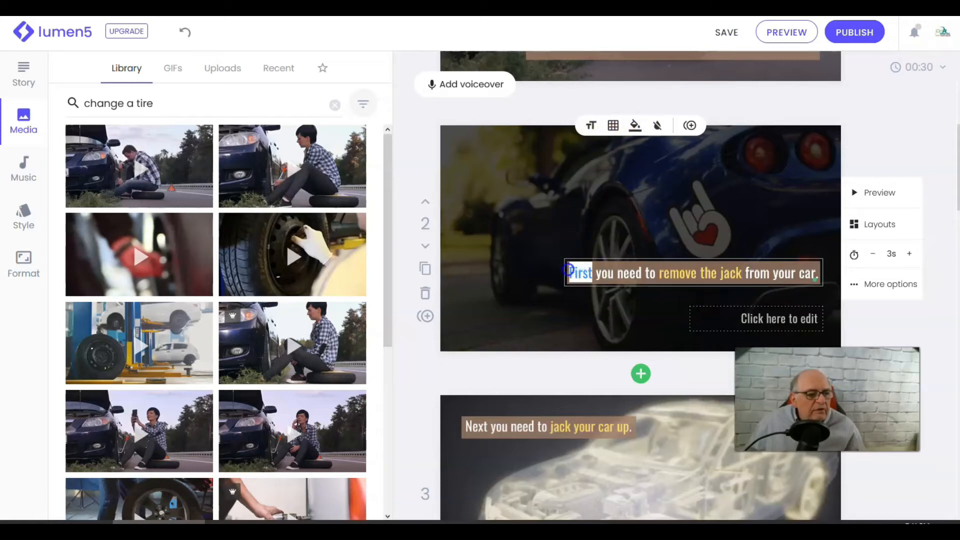
pyautogui.click(631, 126)
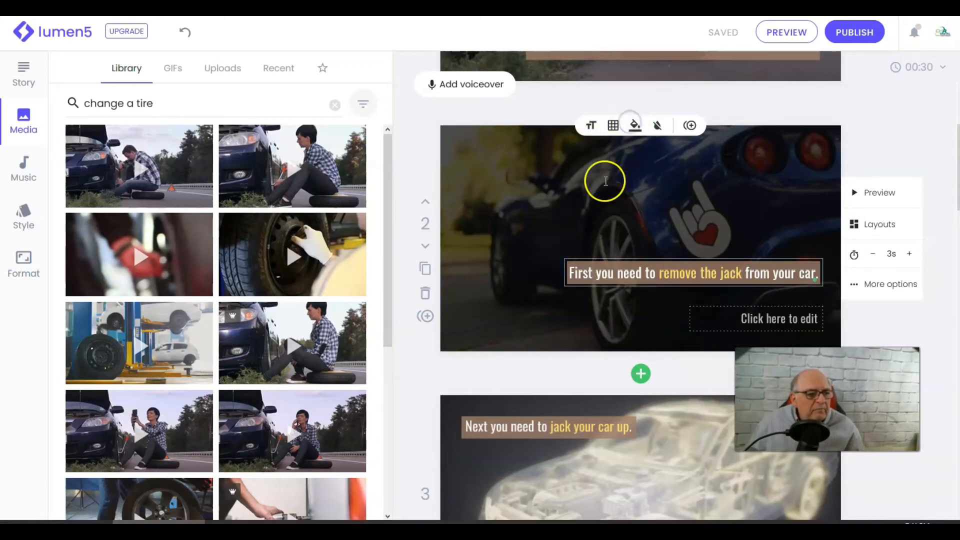
pyautogui.click(612, 126)
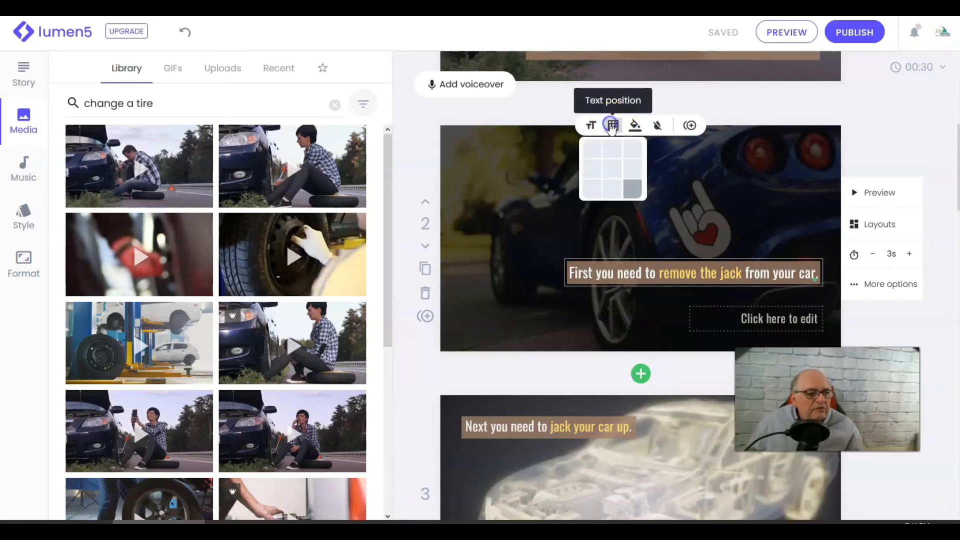
pyautogui.click(590, 152)
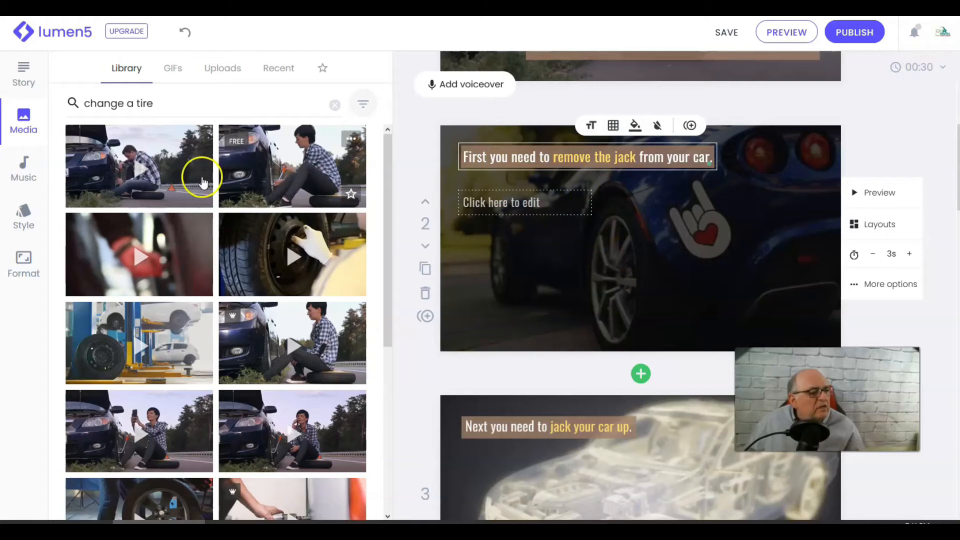
# - Search the media library for "remove a jack from the car" and set the blue floor-jack clip as the second scene's background
pyautogui.click(168, 102)
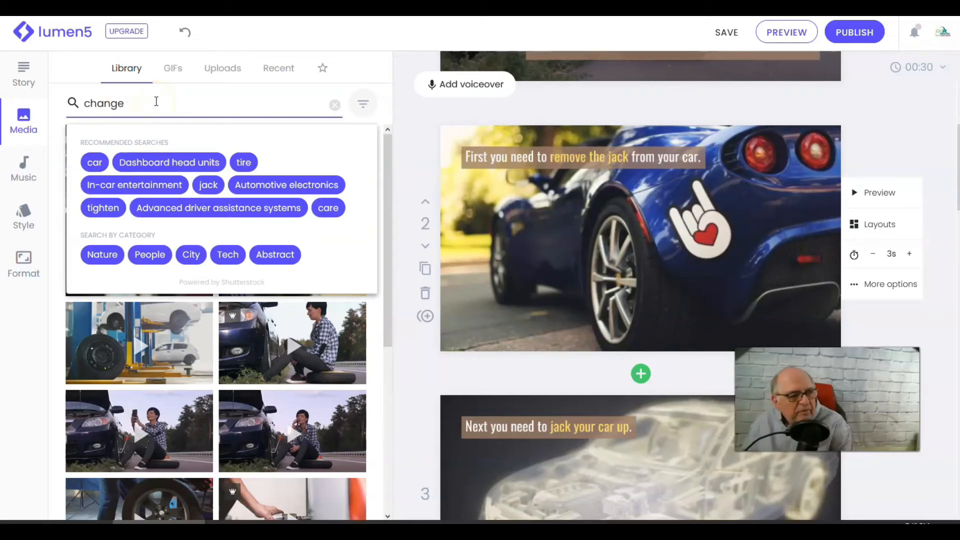
pyautogui.press('BackSpace')
pyautogui.write('remove a jack from the car')
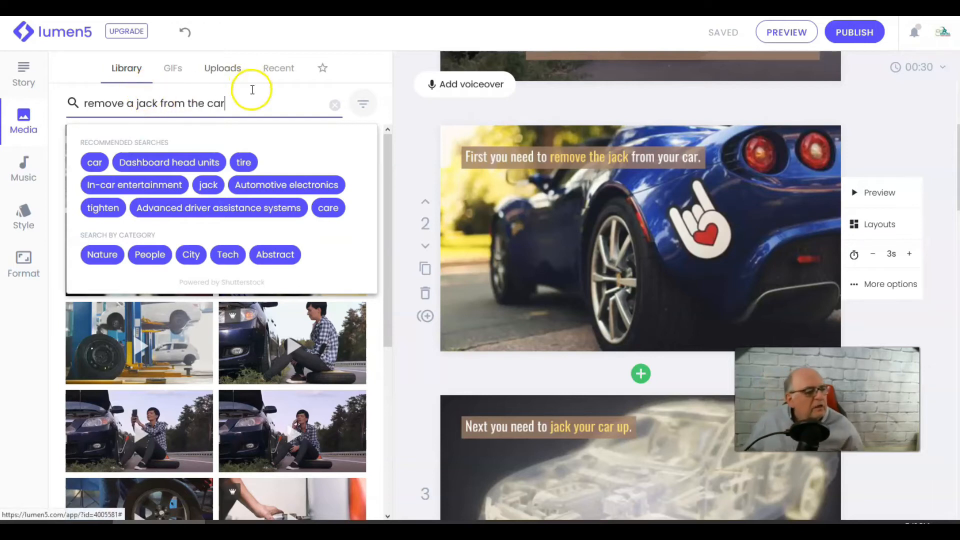
pyautogui.press('Return')
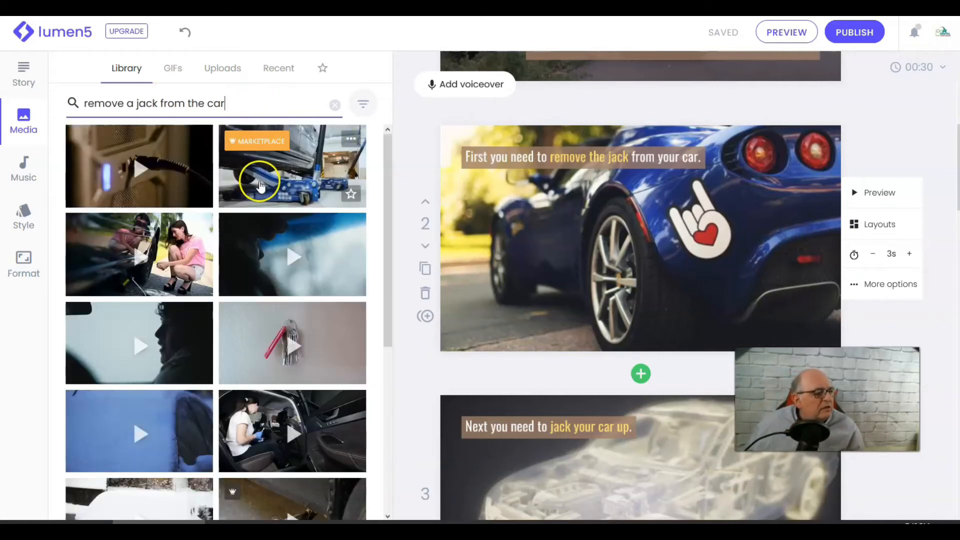
pyautogui.scroll(-2, 257, 184)
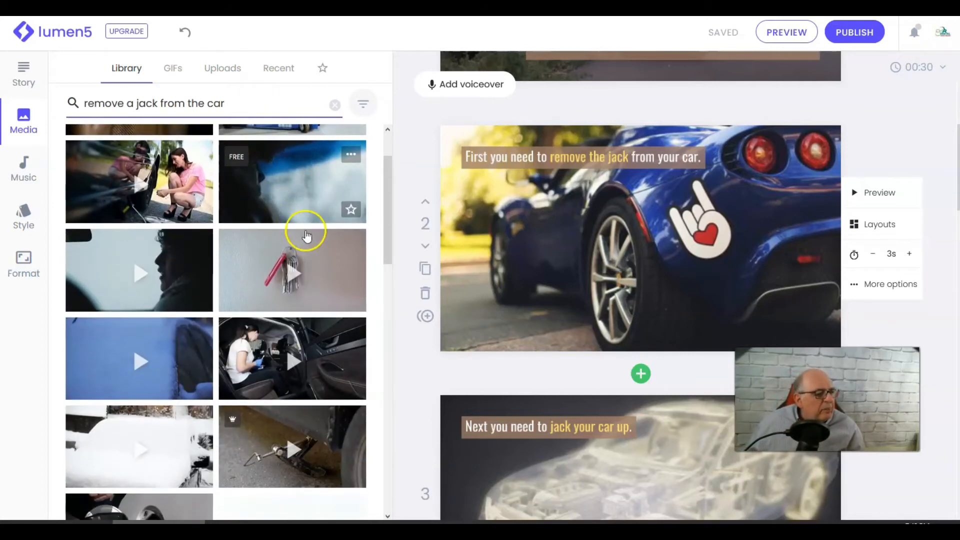
pyautogui.scroll(-3, 306, 236)
pyautogui.scroll(-4, 311, 250)
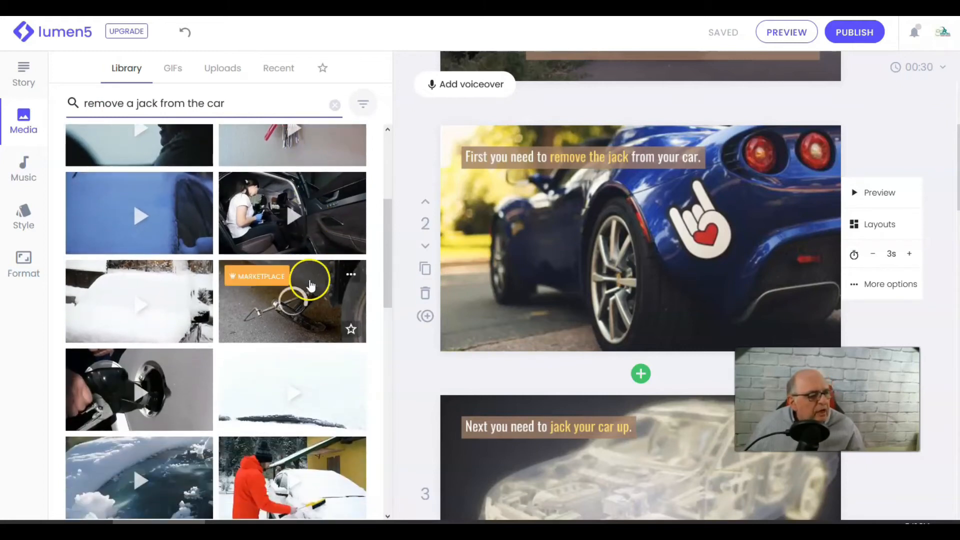
pyautogui.scroll(-5, 262, 297)
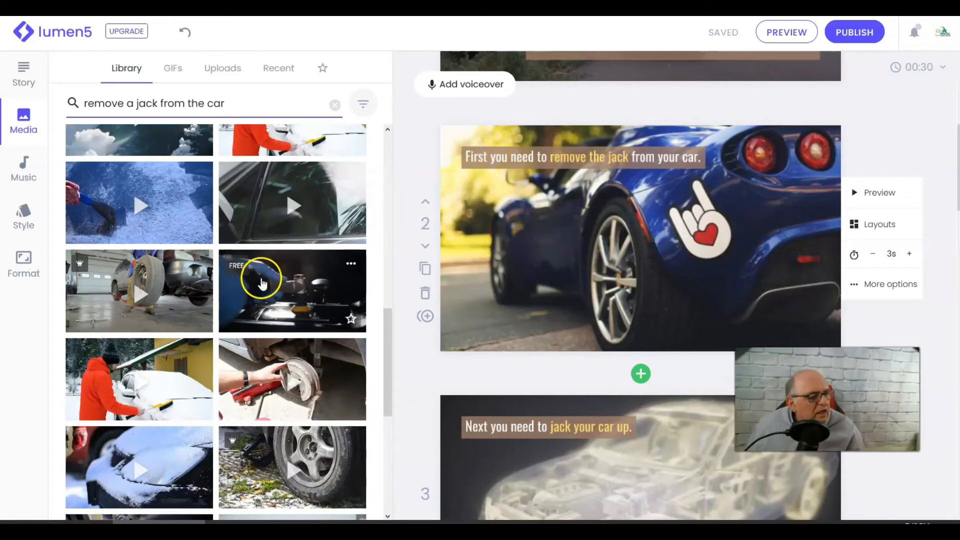
pyautogui.scroll(4, 200, 260)
pyautogui.scroll(5, 194, 258)
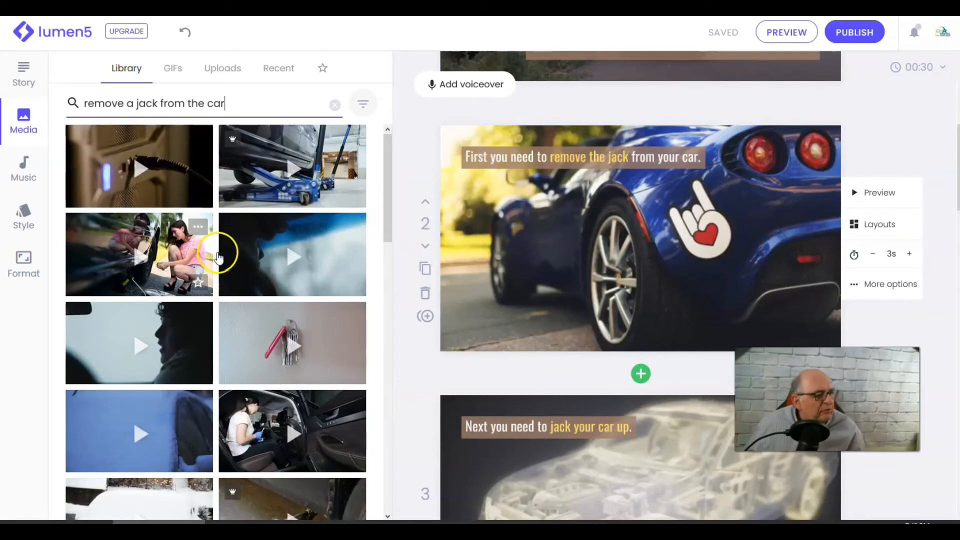
pyautogui.click(317, 171)
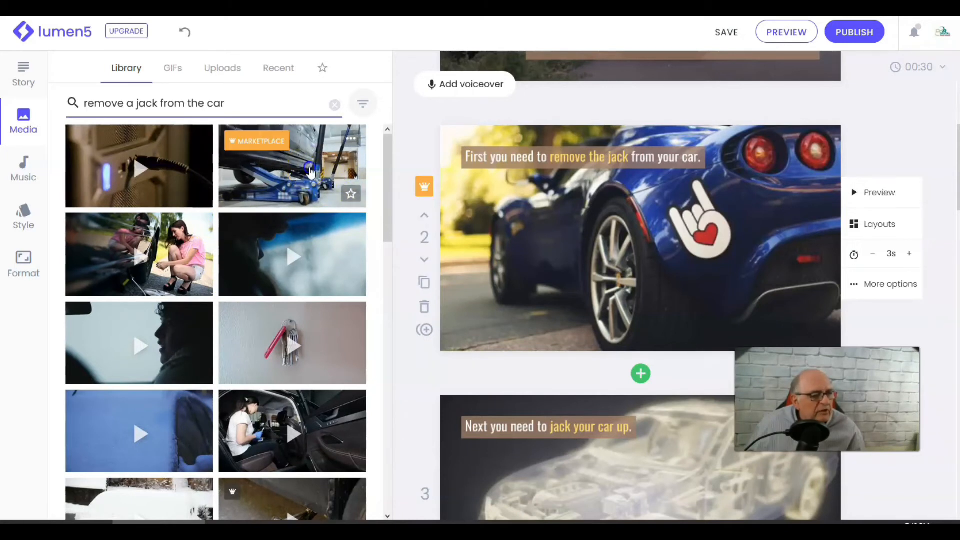
pyautogui.moveTo(310, 171); pyautogui.dragTo(642, 214)
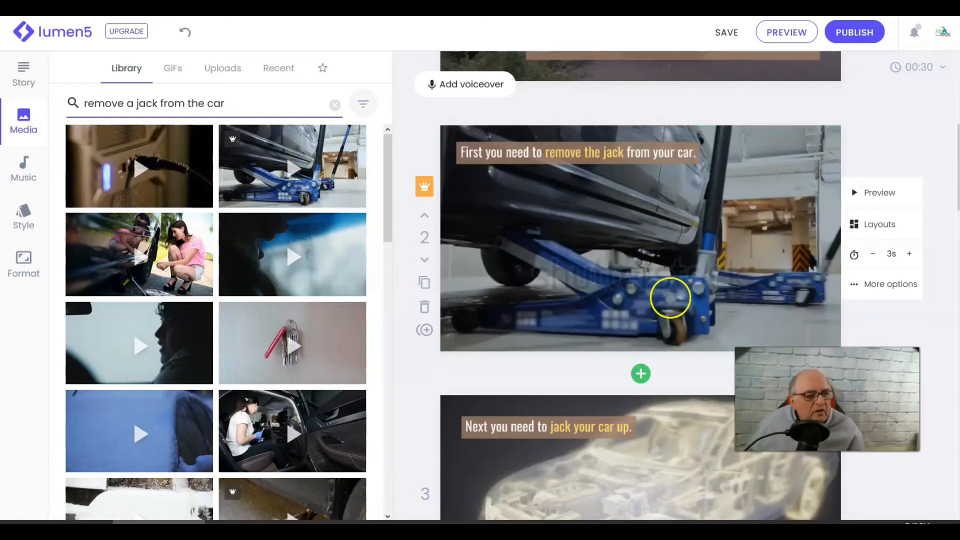
# - Search the media for "jack your car up" and set the clip of two women changing a tire as the third scene's background
pyautogui.scroll(-3, 670, 345)
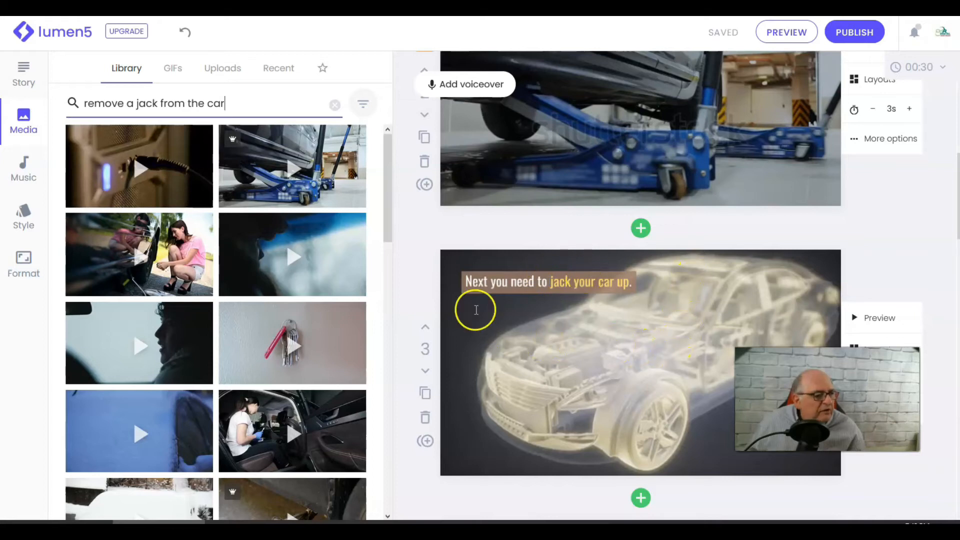
pyautogui.click(234, 96)
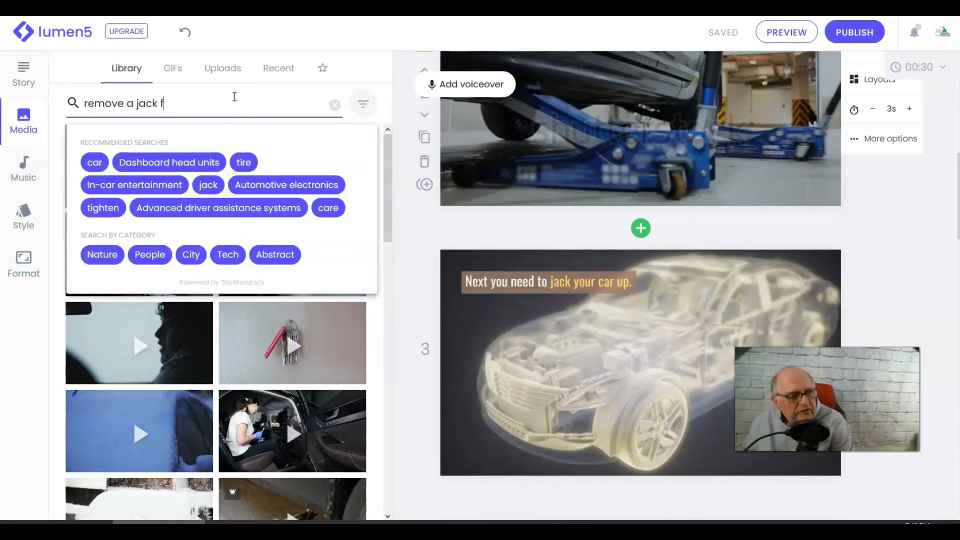
pyautogui.press('BackSpace')
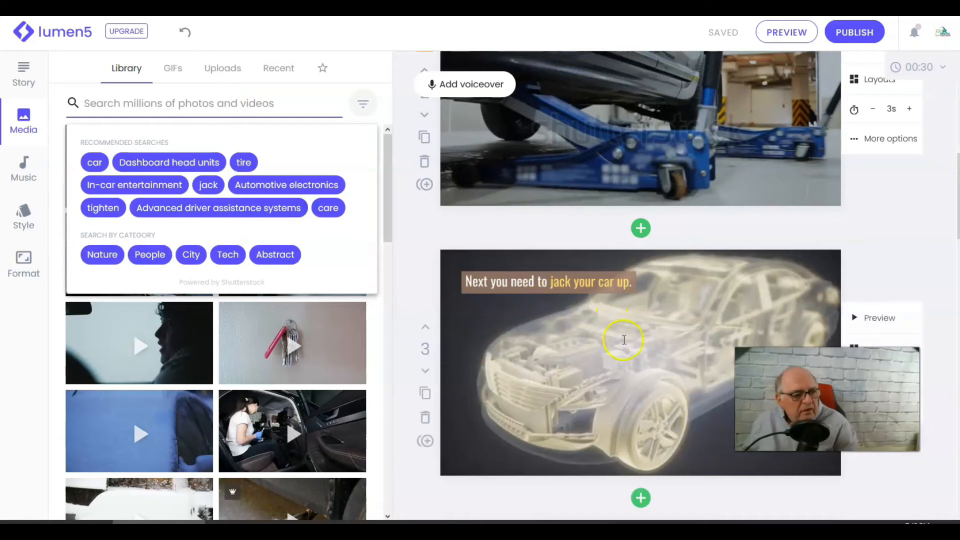
pyautogui.click(624, 340)
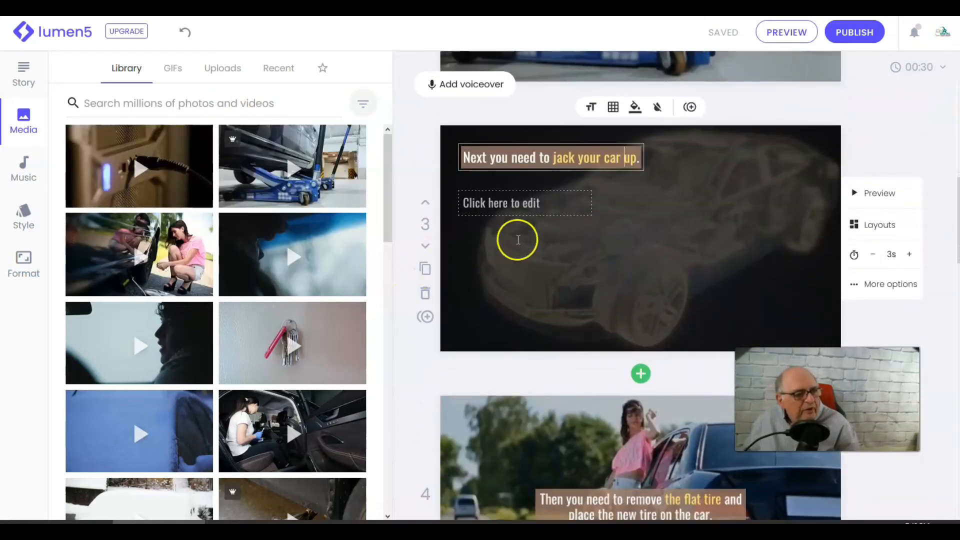
pyautogui.click(152, 106)
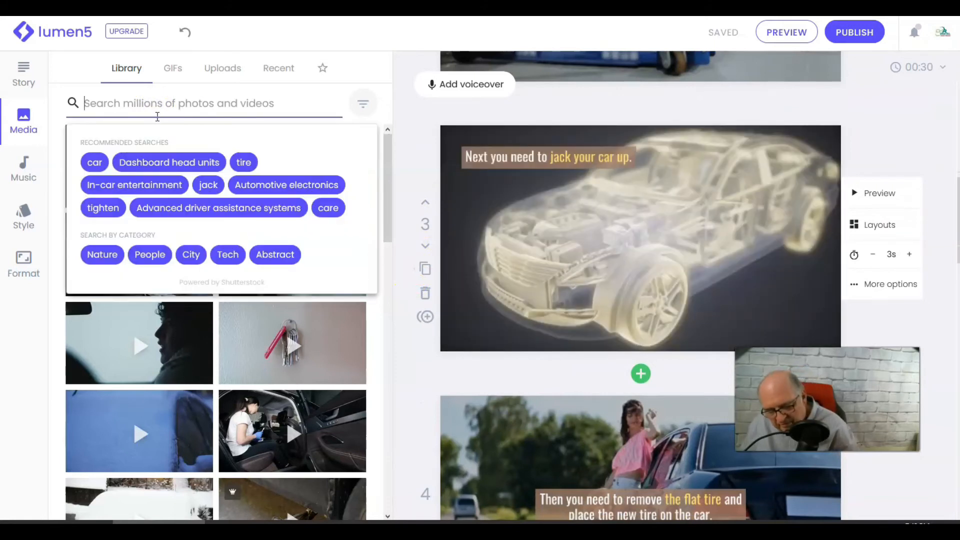
pyautogui.write('jack your car up')
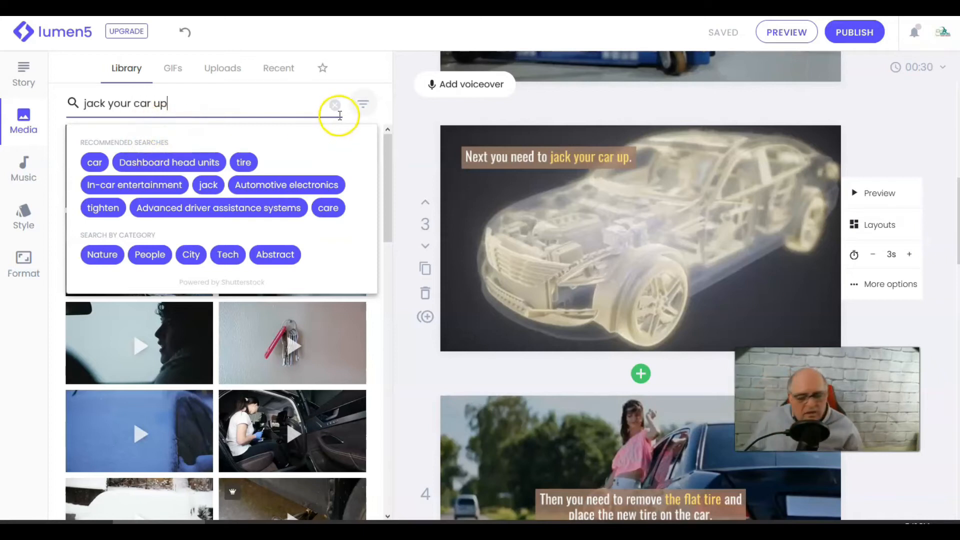
pyautogui.press('Return')
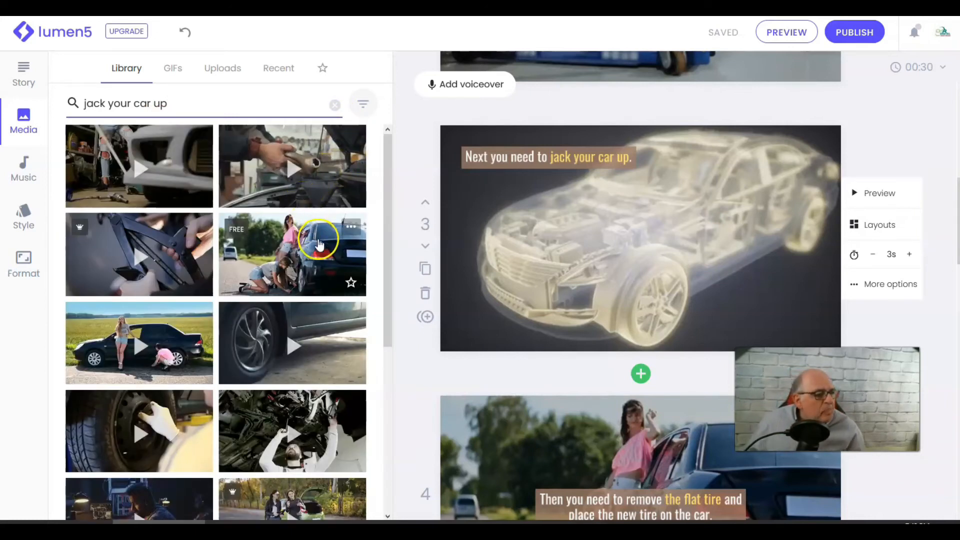
pyautogui.click(322, 248)
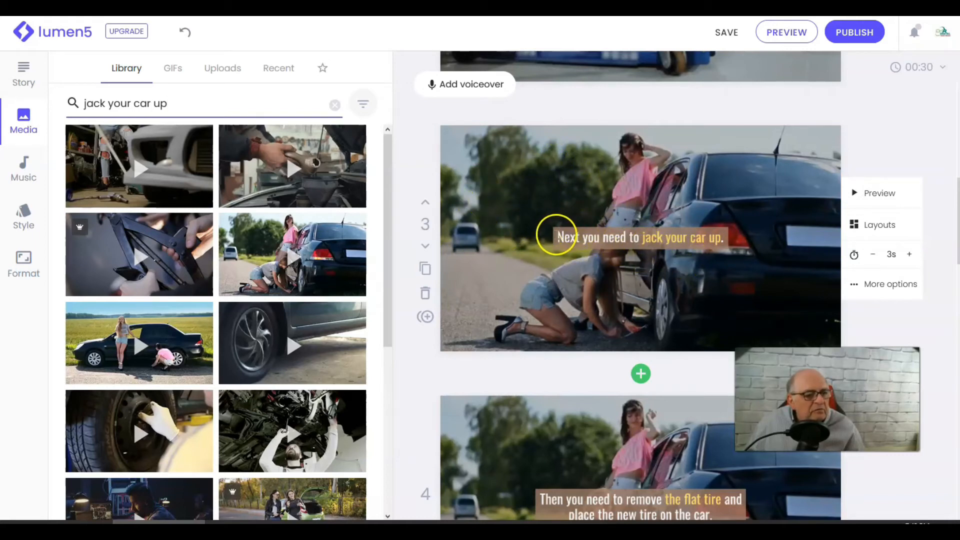
# - Move the third scene's caption to the bottom-right text position
pyautogui.click(628, 244)
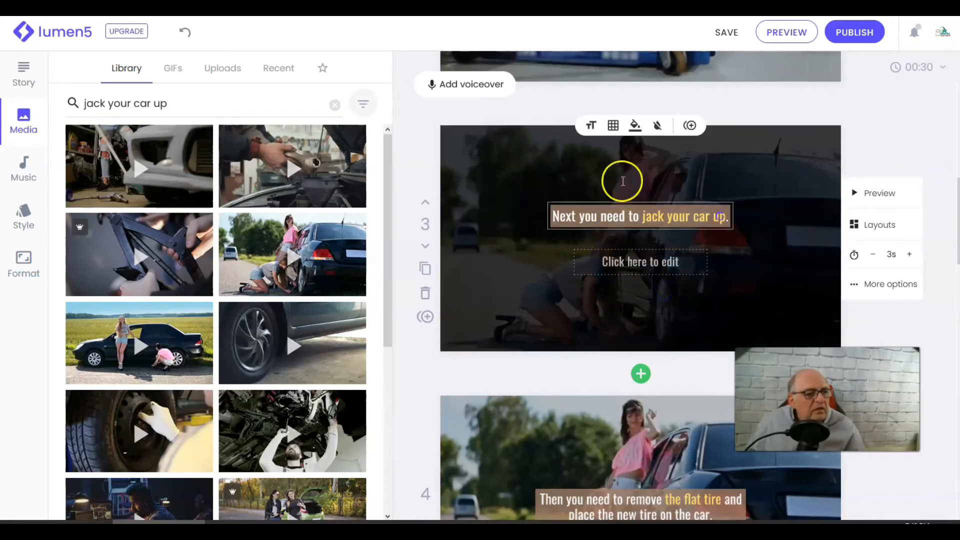
pyautogui.click(614, 125)
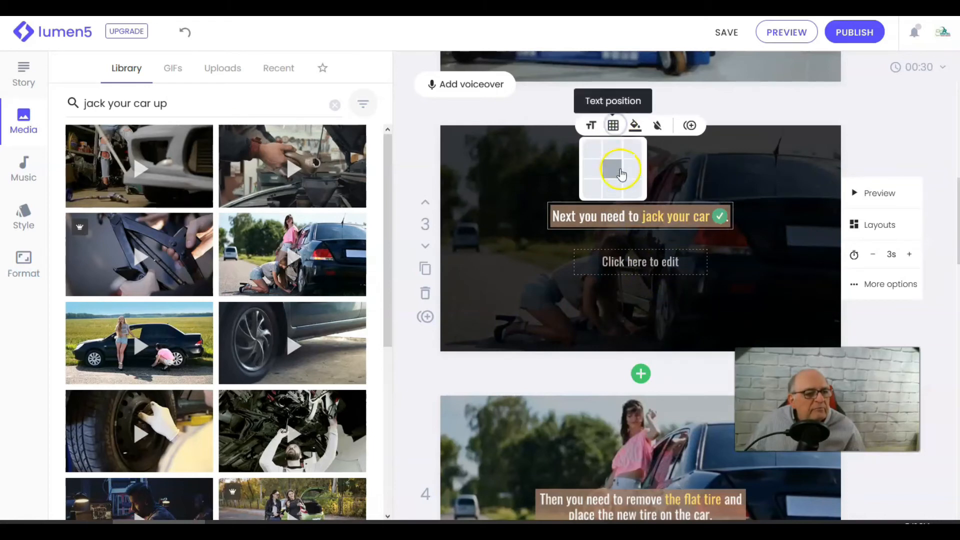
pyautogui.click(635, 190)
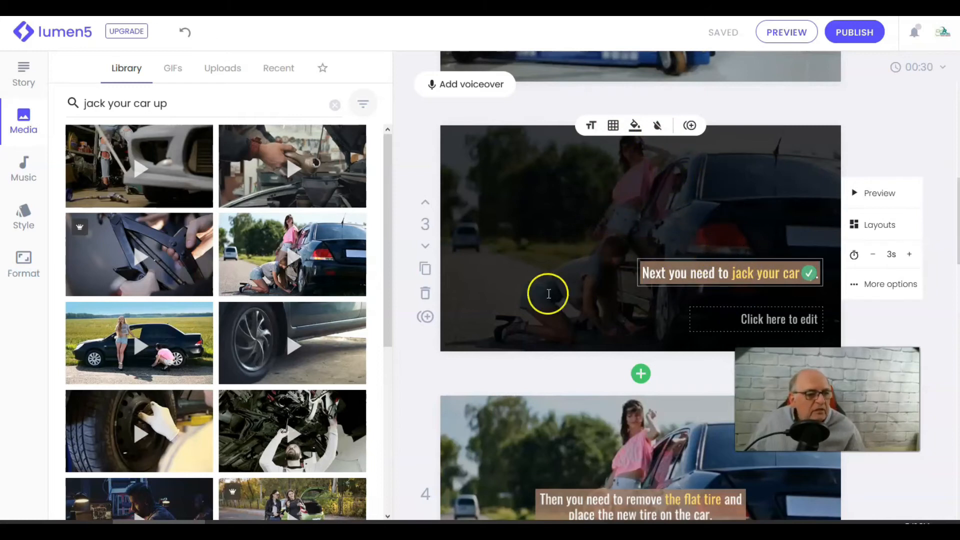
pyautogui.click(523, 370)
# - Add a new blank scene after the third scene
pyautogui.scroll(-3, 618, 305)
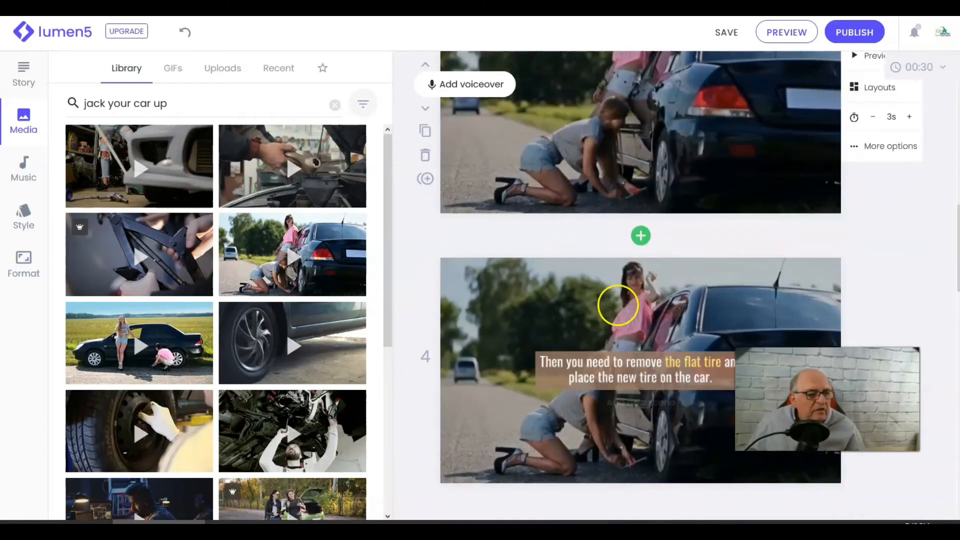
pyautogui.scroll(-2, 620, 303)
pyautogui.scroll(4, 600, 247)
pyautogui.scroll(-1, 635, 360)
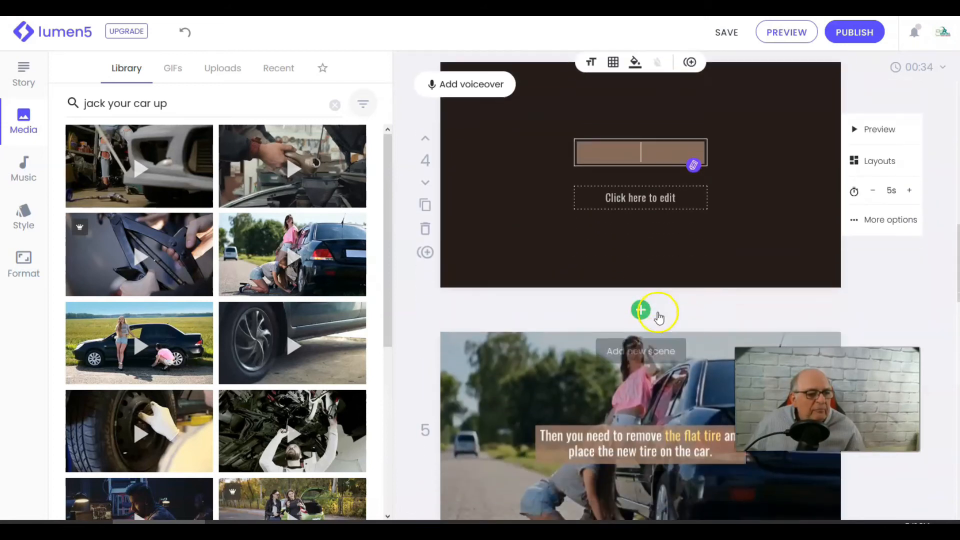
pyautogui.scroll(-2, 614, 450)
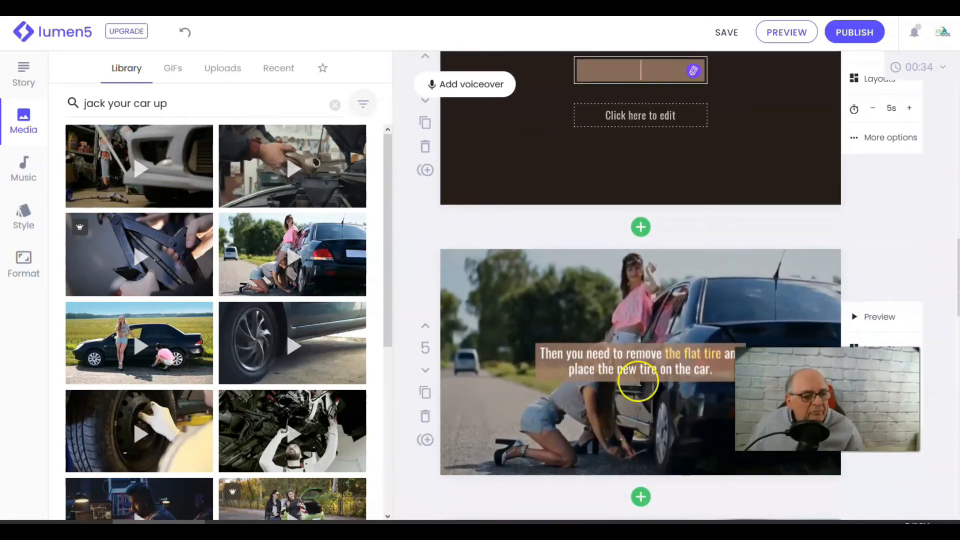
# - Highlight the words "remove the flat tire" in the fifth scene's caption
pyautogui.click(626, 353)
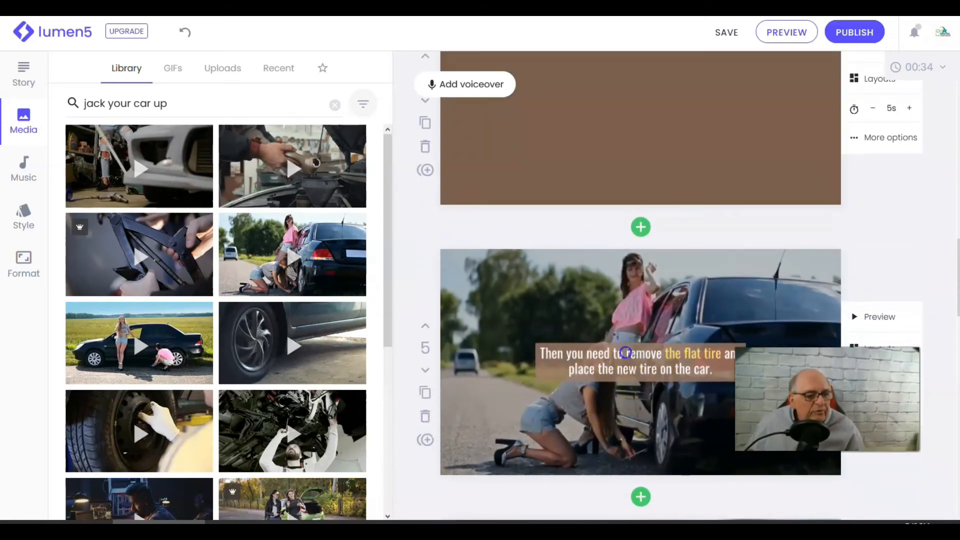
pyautogui.click(672, 354)
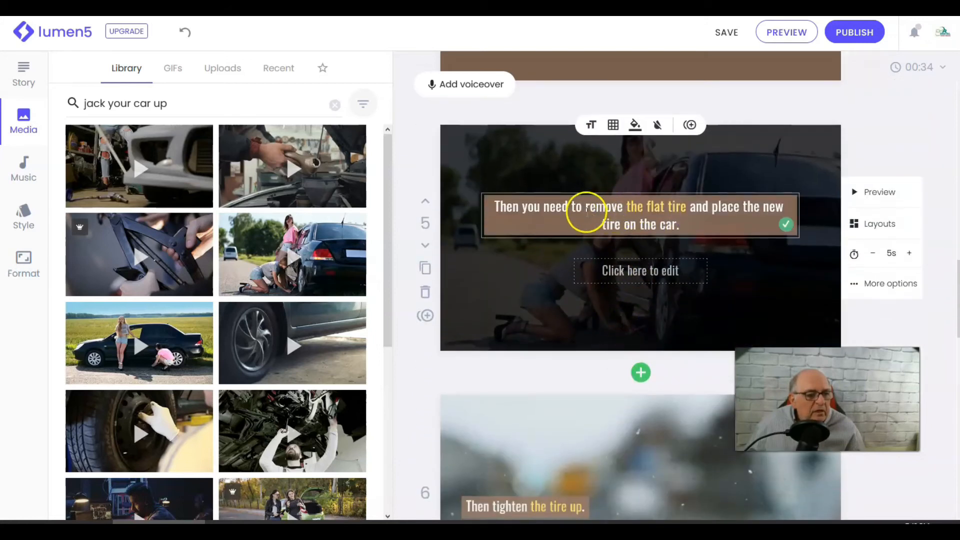
pyautogui.moveTo(615, 212); pyautogui.dragTo(666, 210)
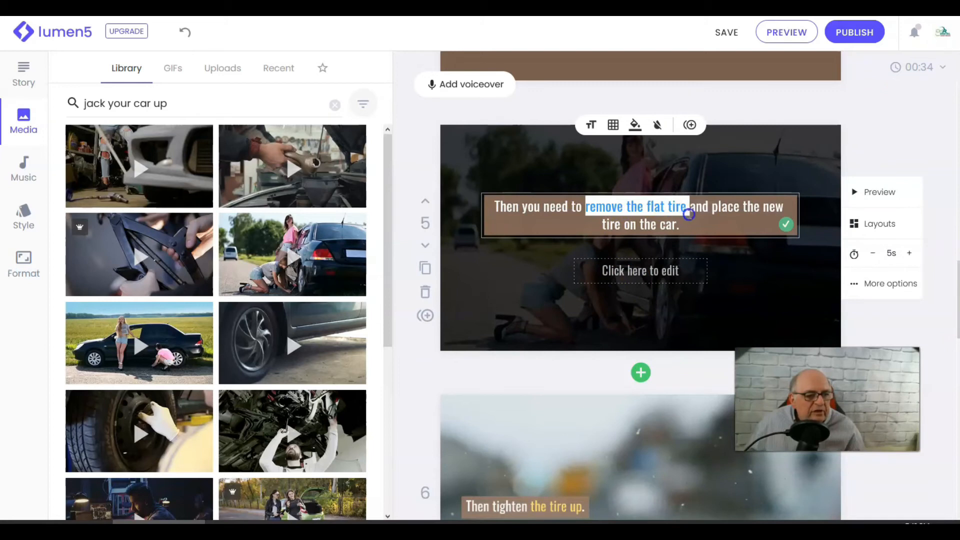
pyautogui.click(634, 125)
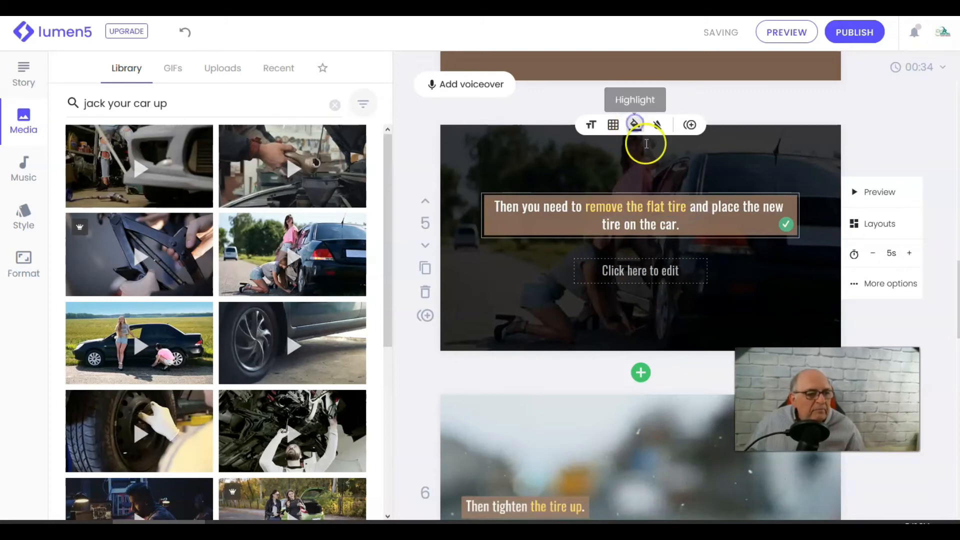
# - Search the media library for "remove a tire" and set the wrench-on-wheel clip as the fifth scene's background
pyautogui.click(169, 104)
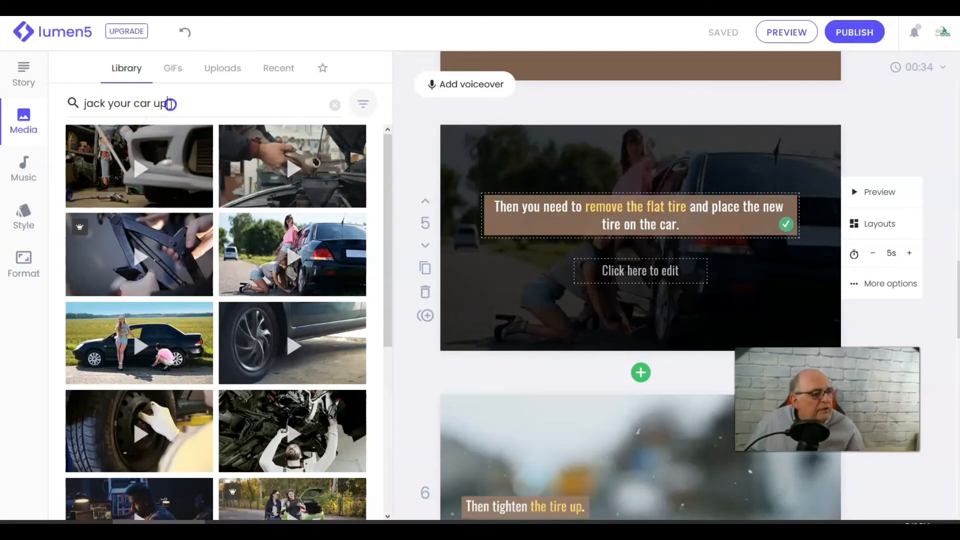
pyautogui.write('jack y')
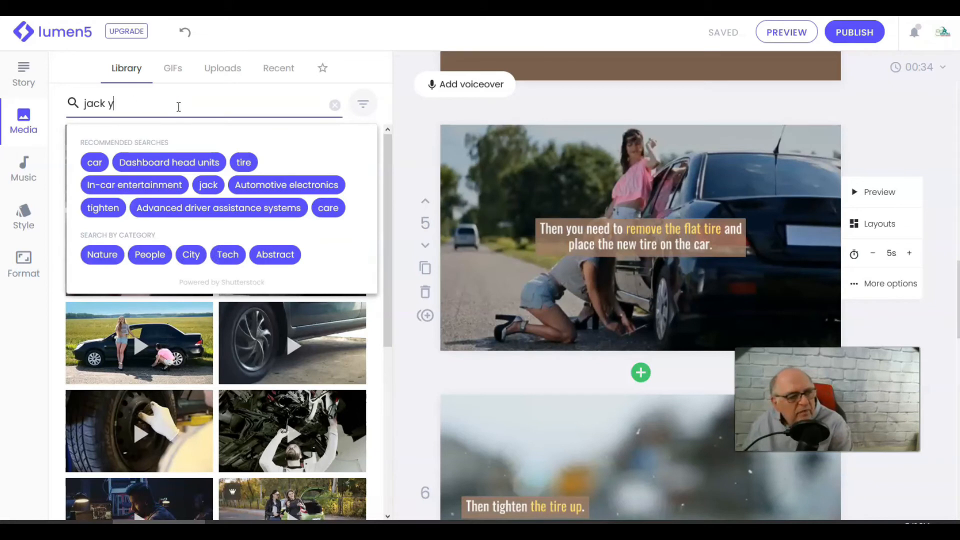
pyautogui.press('BackSpace')
pyautogui.press('BackSpace')
pyautogui.press('BackSpace')
pyautogui.press('BackSpace')
pyautogui.press('BackSpace')
pyautogui.press('BackSpace')
pyautogui.write('r')
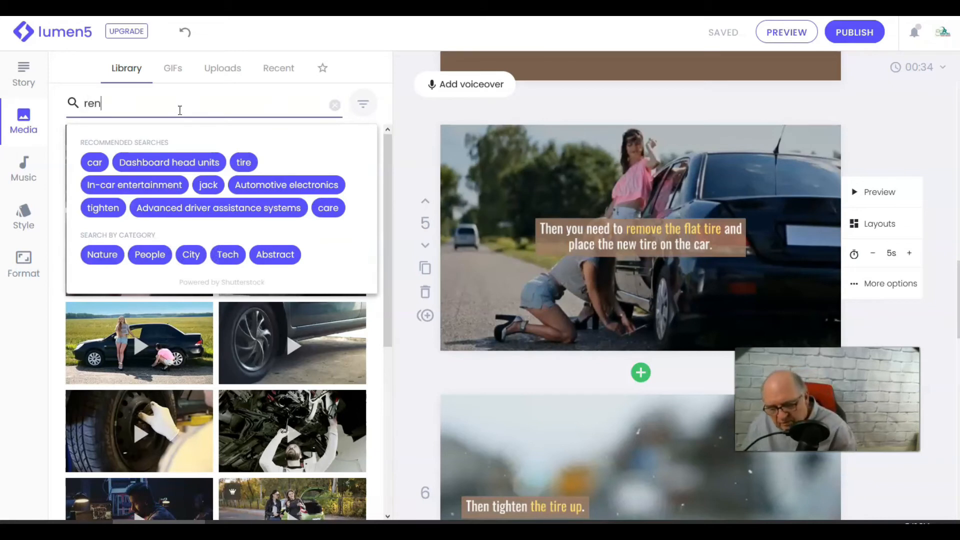
pyautogui.write('emove a t')
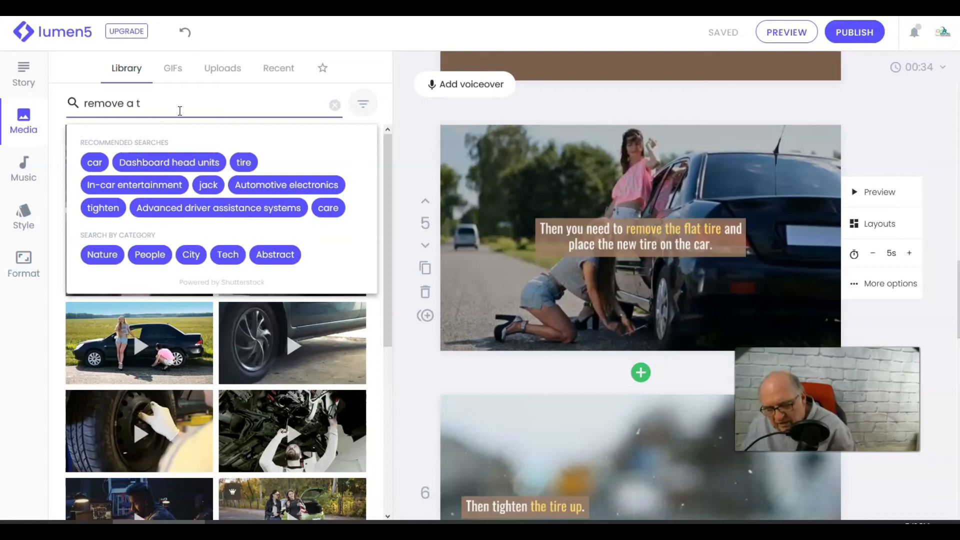
pyautogui.write('re')
pyautogui.press('Return')
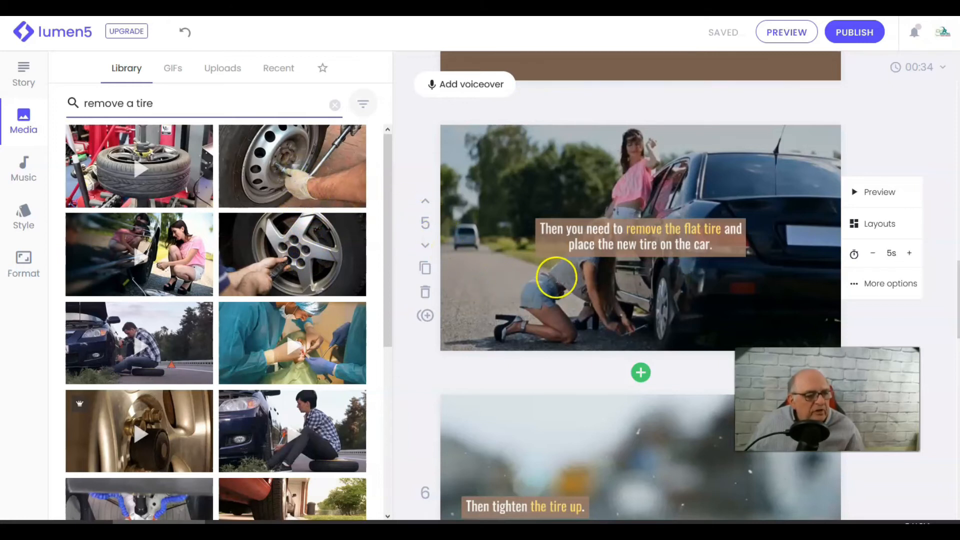
pyautogui.scroll(-3, 556, 277)
pyautogui.scroll(3, 550, 204)
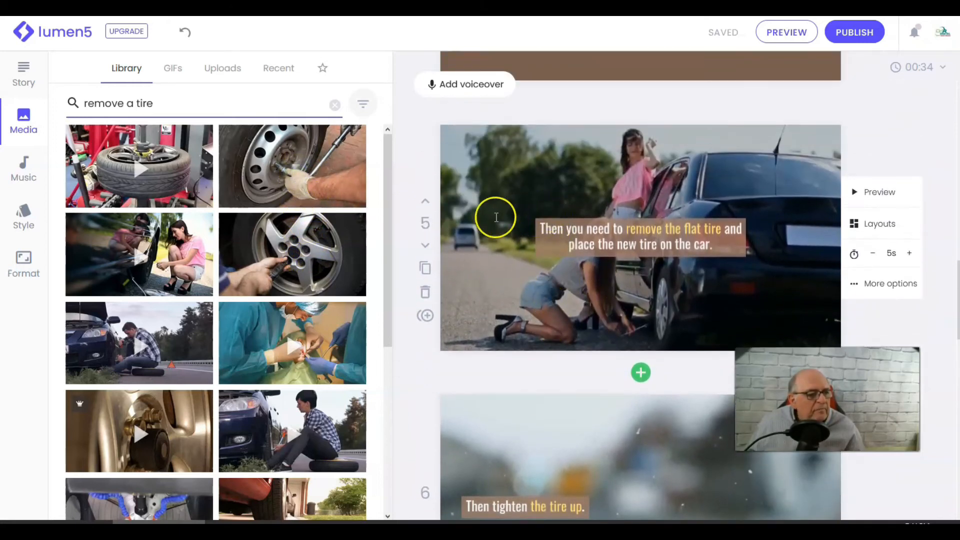
pyautogui.moveTo(316, 163); pyautogui.dragTo(606, 211)
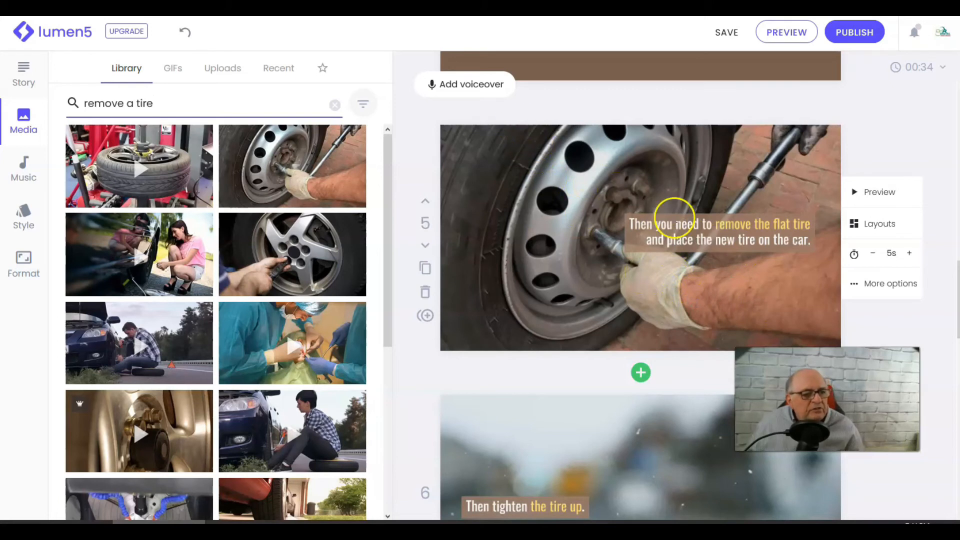
# - Move the fifth scene's caption to the top-centre text position
pyautogui.click(622, 218)
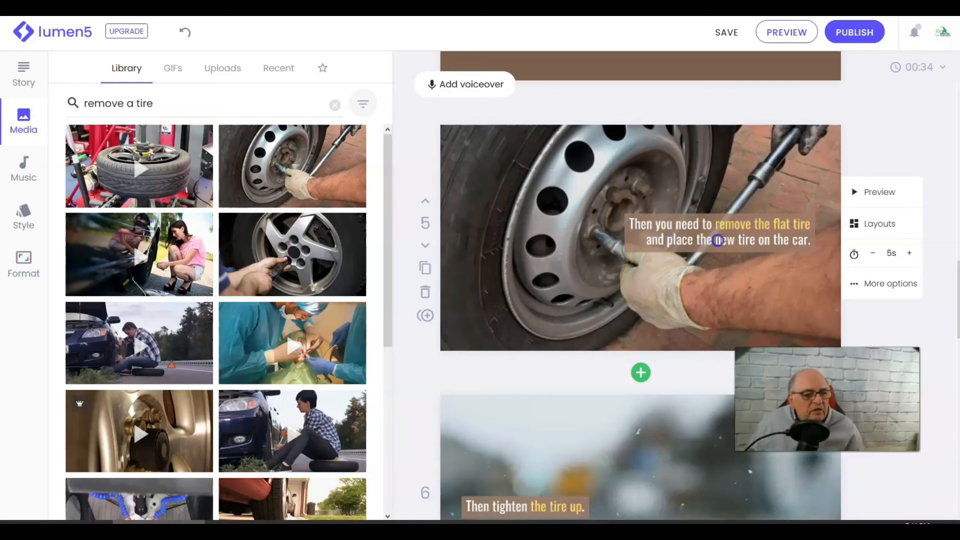
pyautogui.click(814, 246)
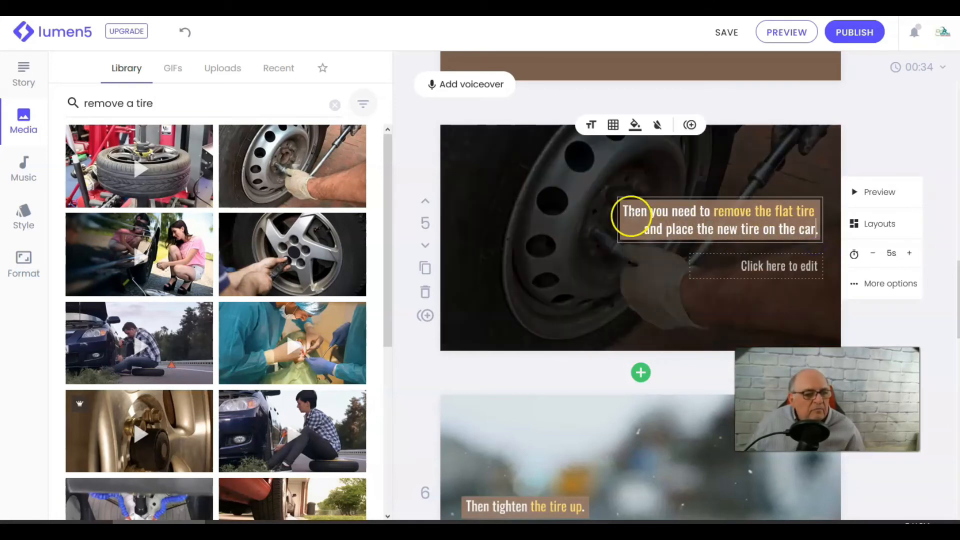
pyautogui.click(613, 125)
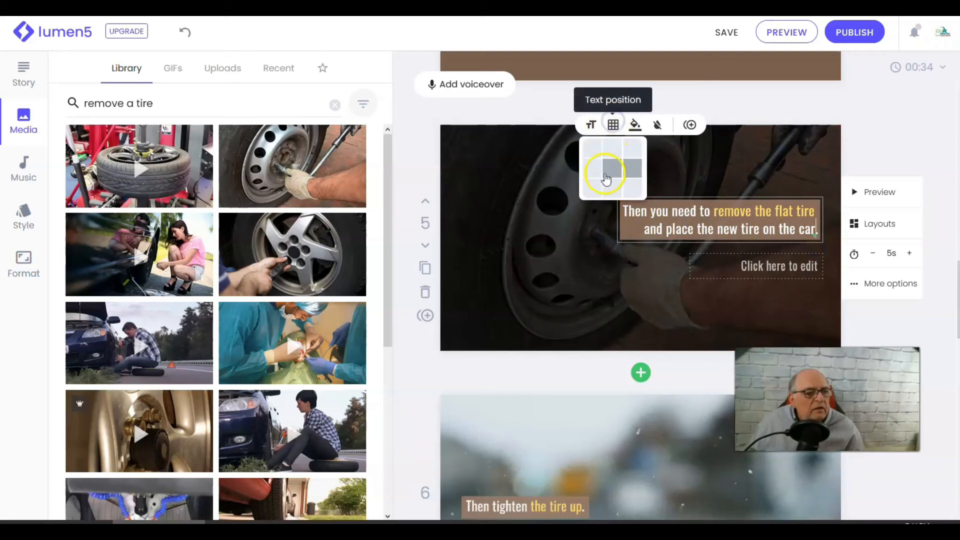
pyautogui.click(592, 187)
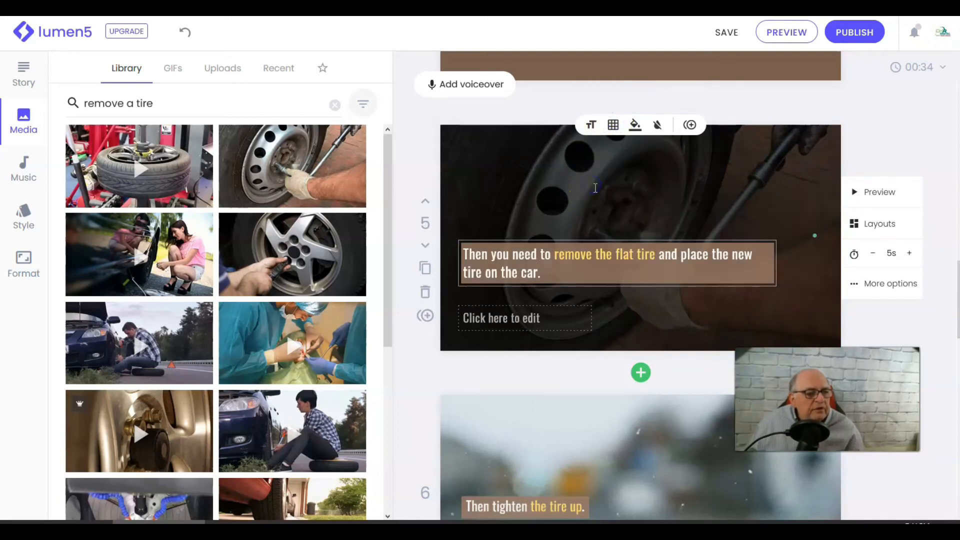
pyautogui.click(614, 126)
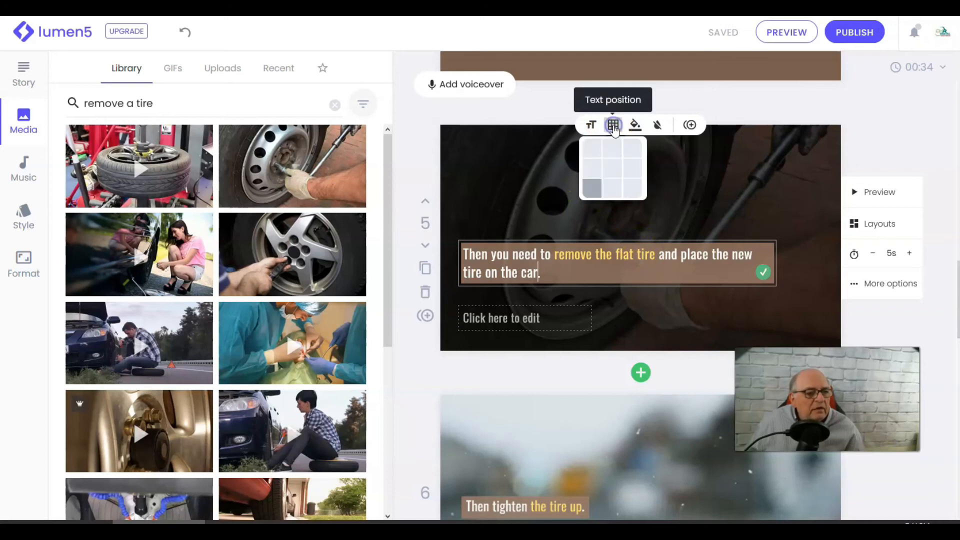
pyautogui.click(618, 150)
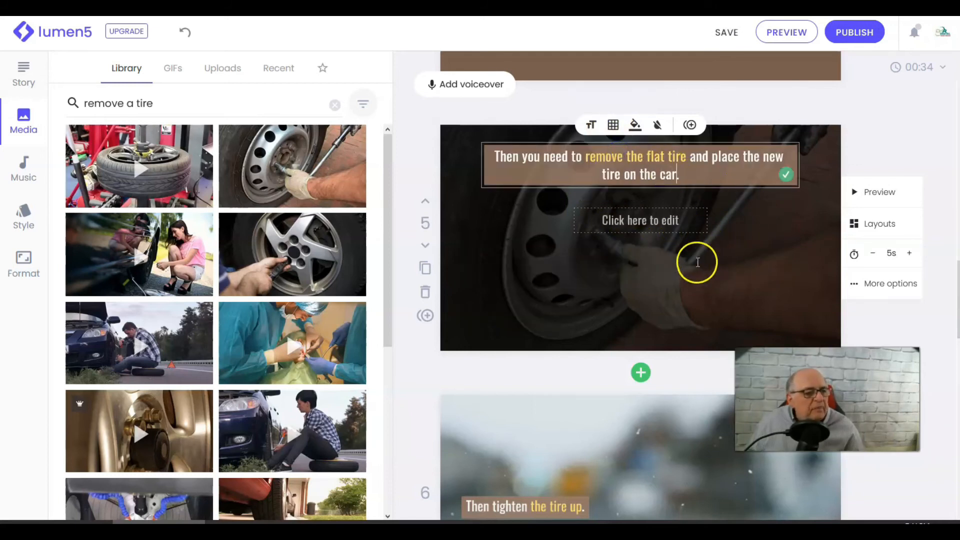
# - Search the media for "tighten a tire" and set the wheel-hub lug-nut clip as the sixth scene's background
pyautogui.scroll(-4, 682, 292)
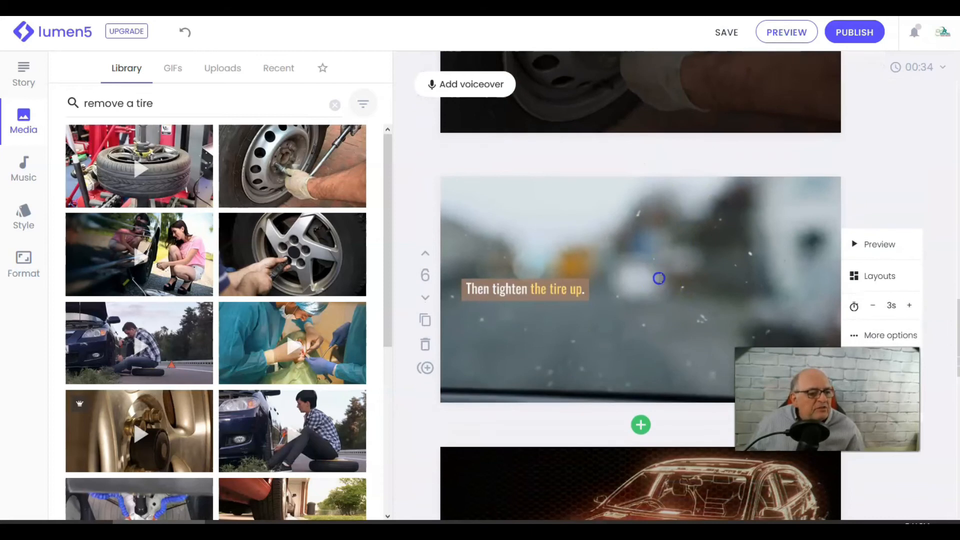
pyautogui.click(657, 277)
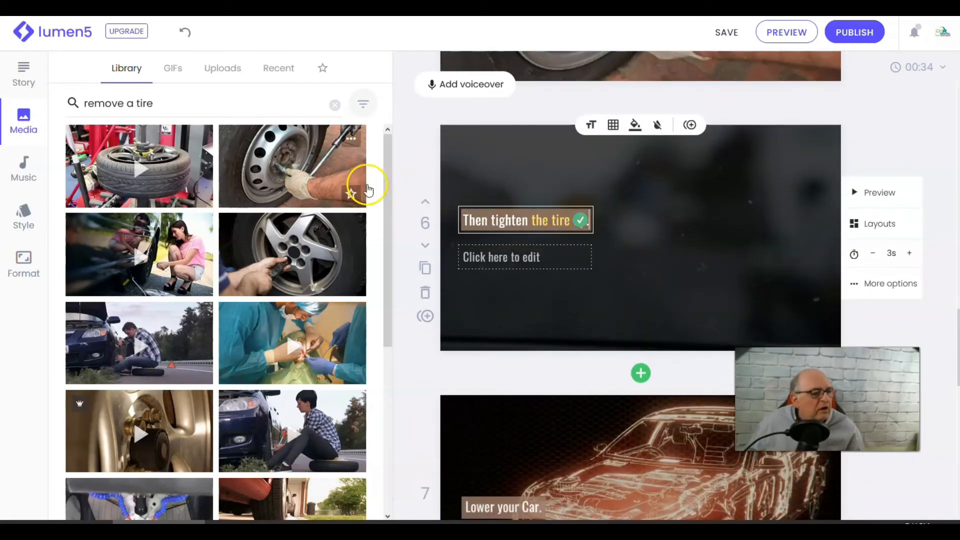
pyautogui.click(157, 95)
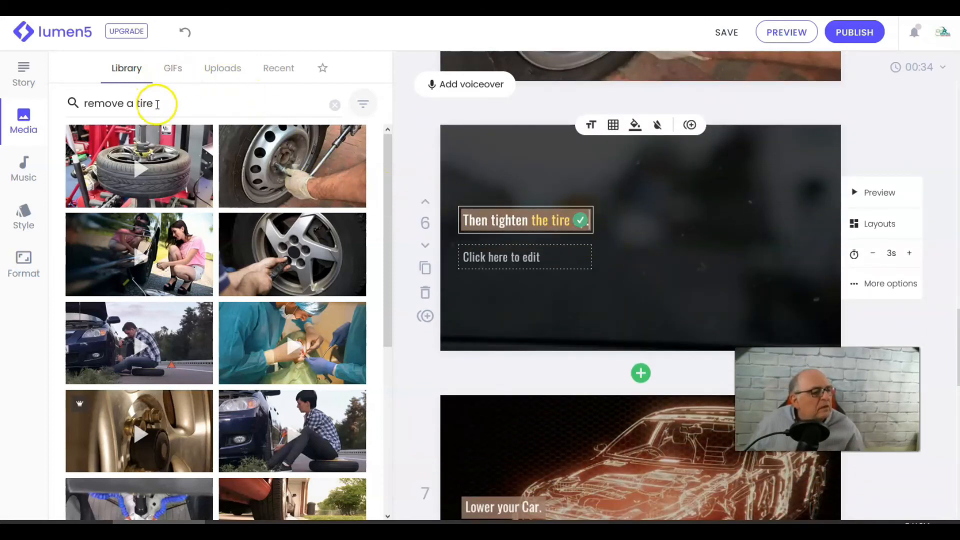
pyautogui.press('Return')
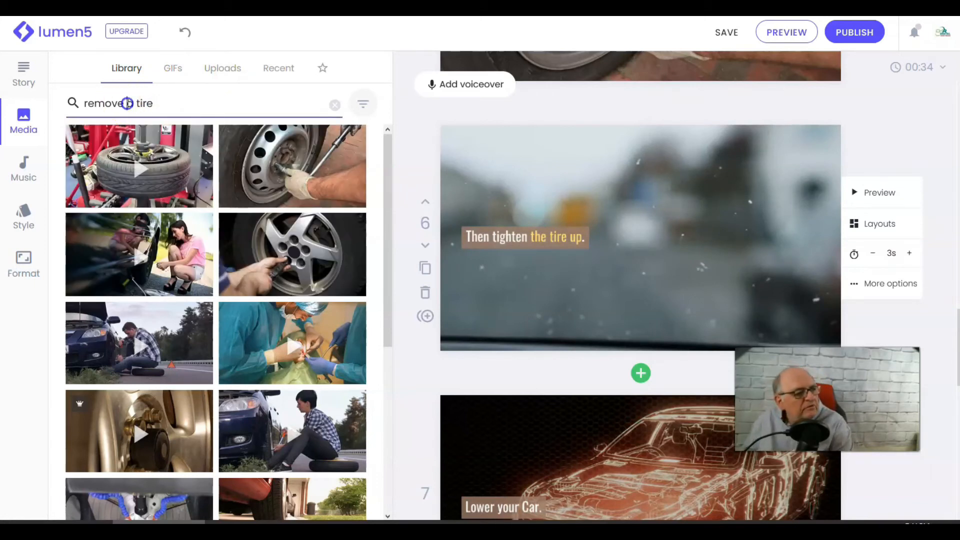
pyautogui.click(127, 103)
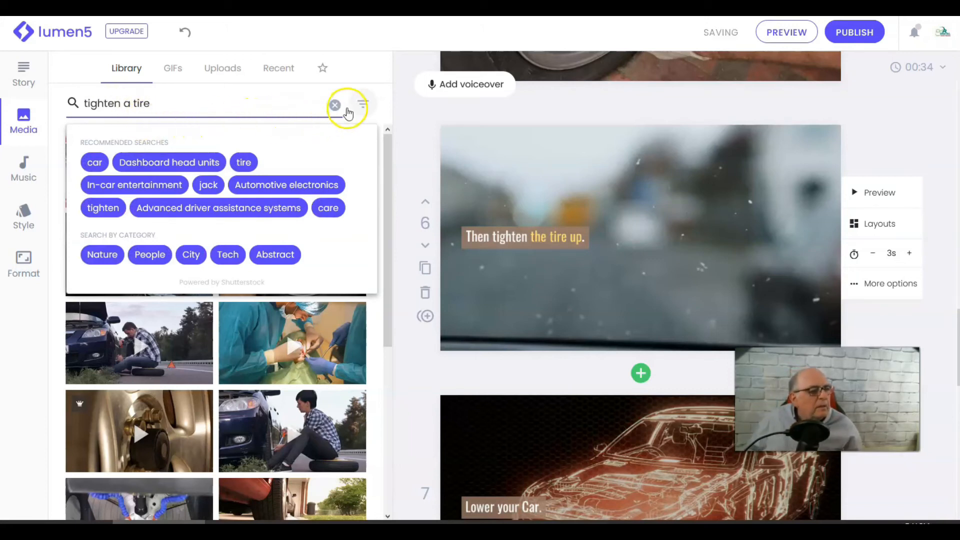
pyautogui.press('Return')
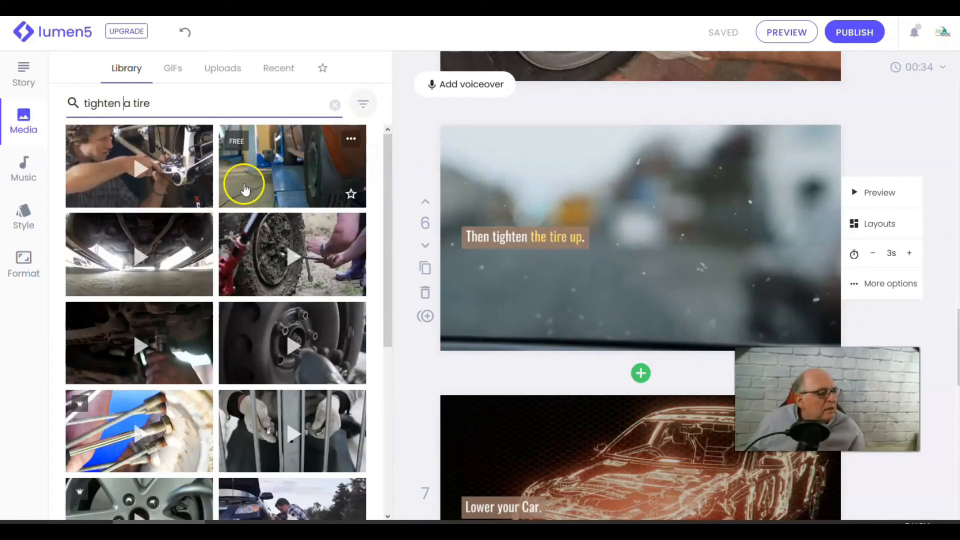
pyautogui.scroll(-2, 253, 180)
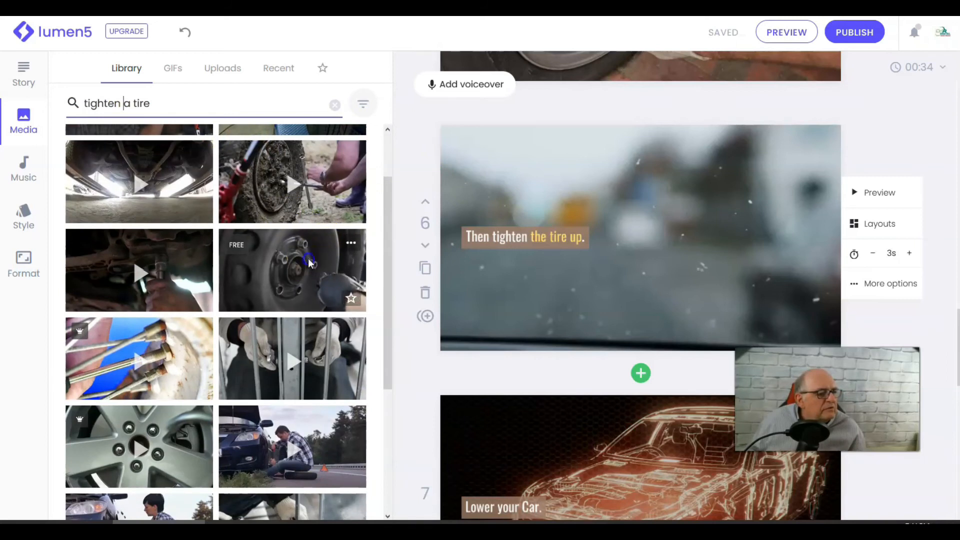
pyautogui.moveTo(298, 258); pyautogui.dragTo(568, 251)
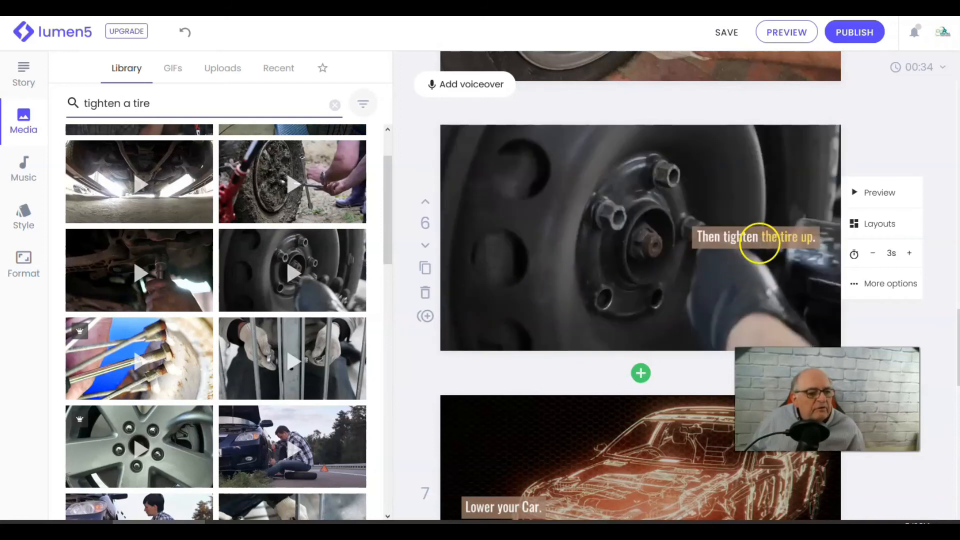
# - Move the sixth scene's caption to the top-left text position
pyautogui.click(738, 244)
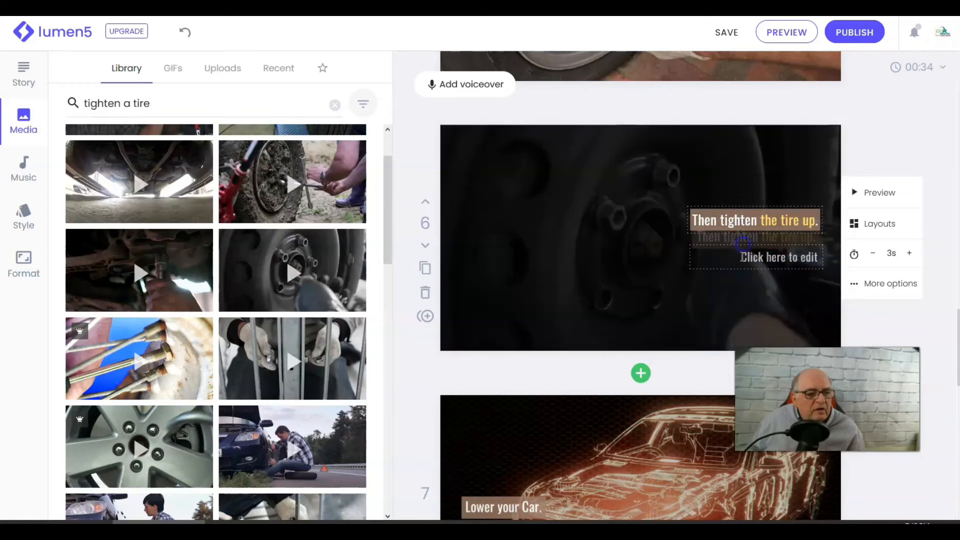
pyautogui.click(740, 271)
pyautogui.click(808, 221)
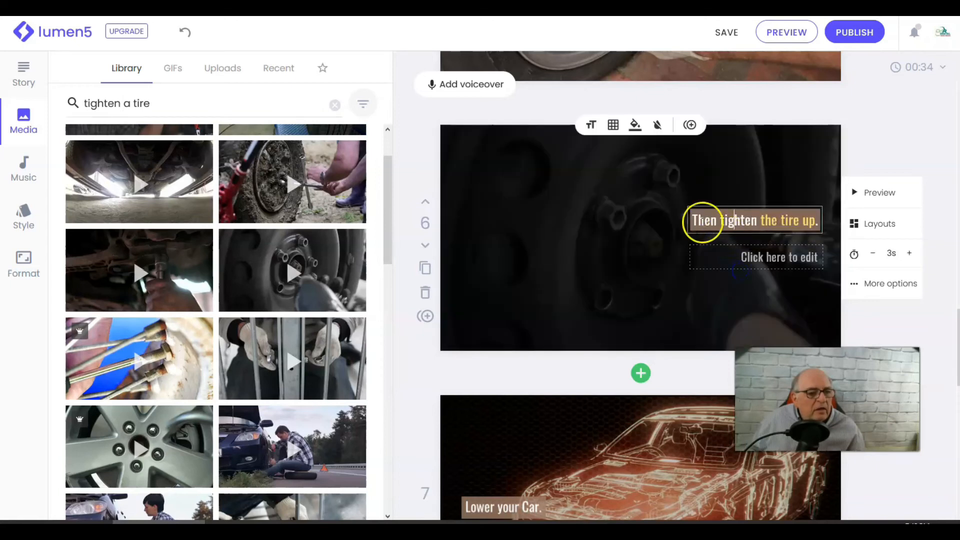
pyautogui.click(612, 125)
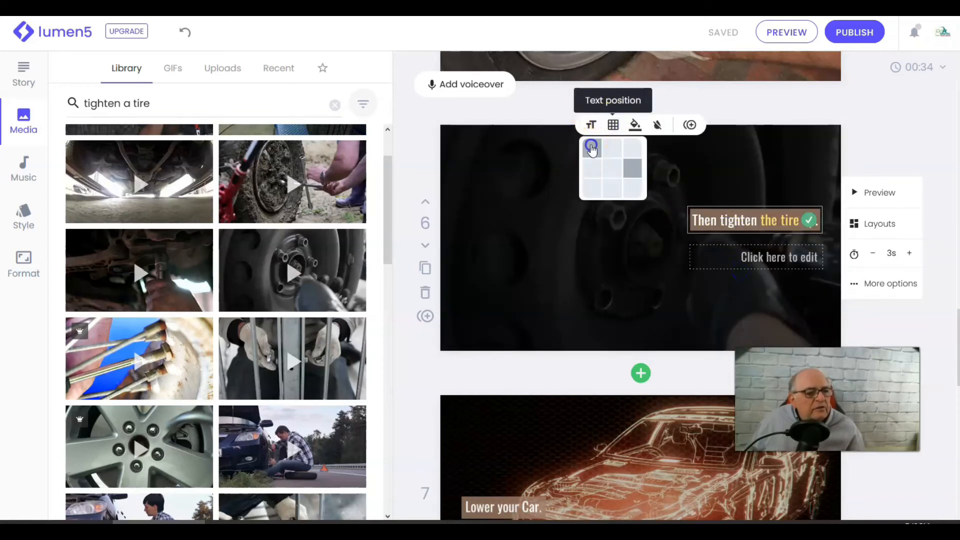
pyautogui.click(591, 147)
# - Preview the whole video and close the preview window
pyautogui.scroll(-5, 797, 307)
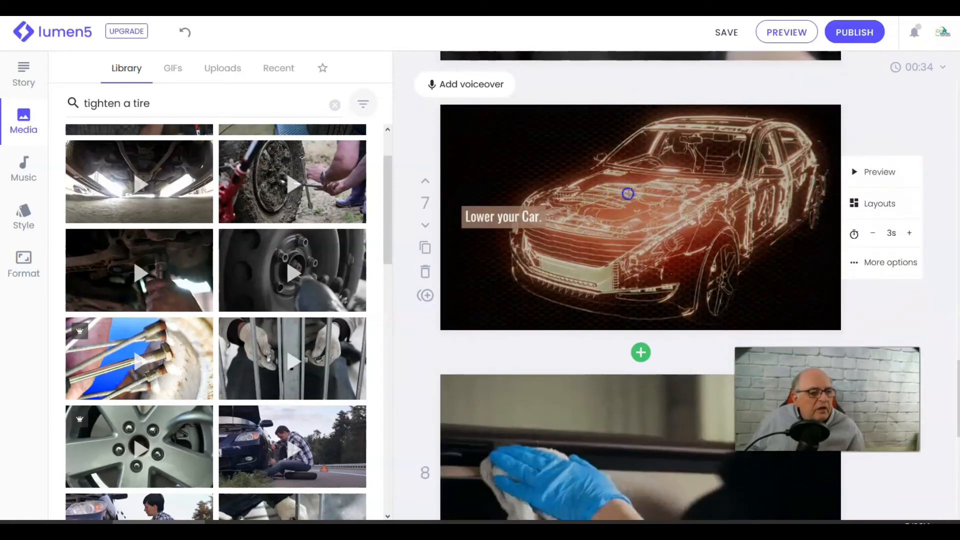
pyautogui.scroll(-6, 625, 191)
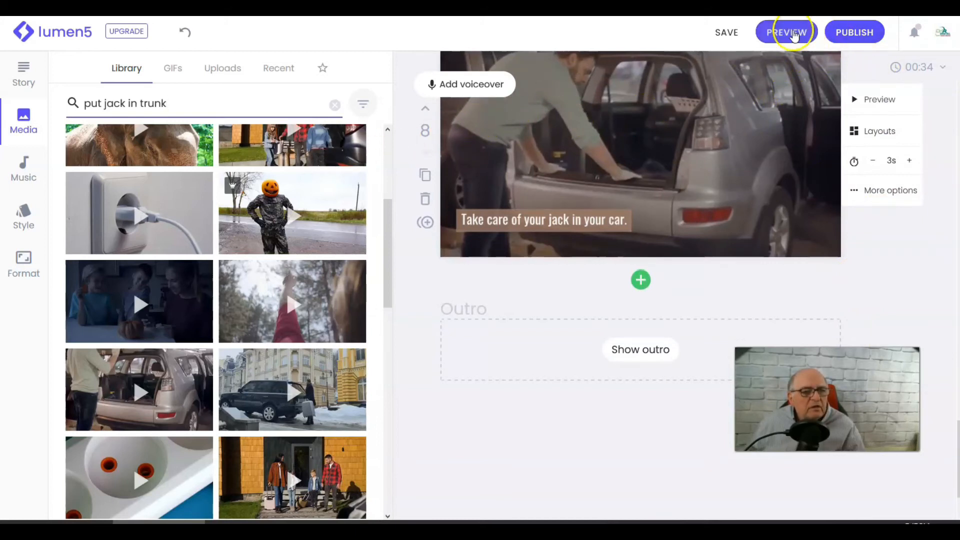
pyautogui.click(789, 33)
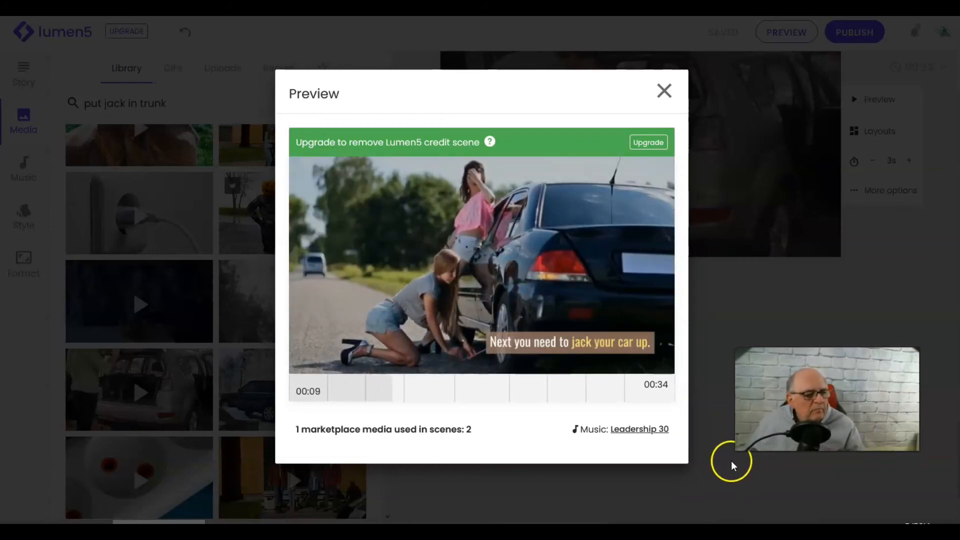
pyautogui.click(664, 90)
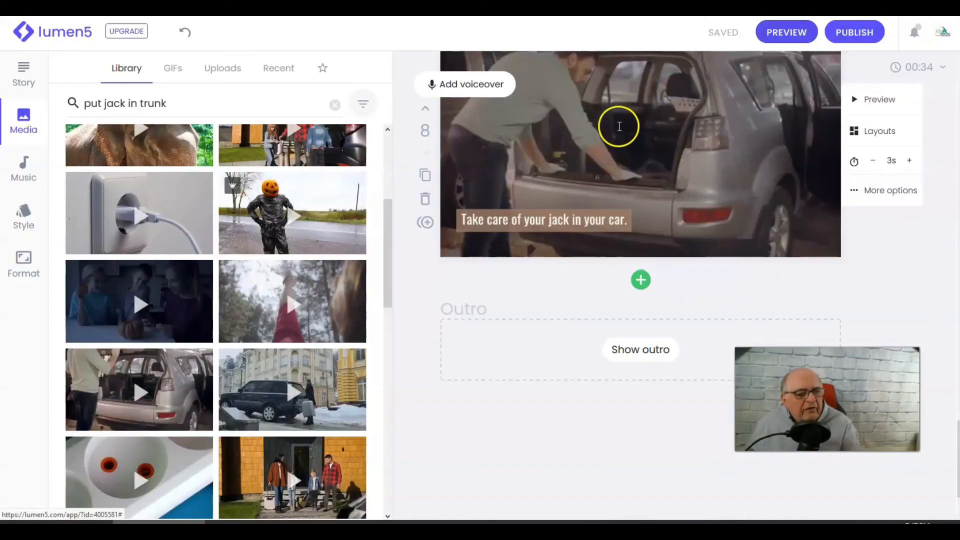
# - Increase the eighth scene's duration to 4 seconds
pyautogui.scroll(3, 675, 280)
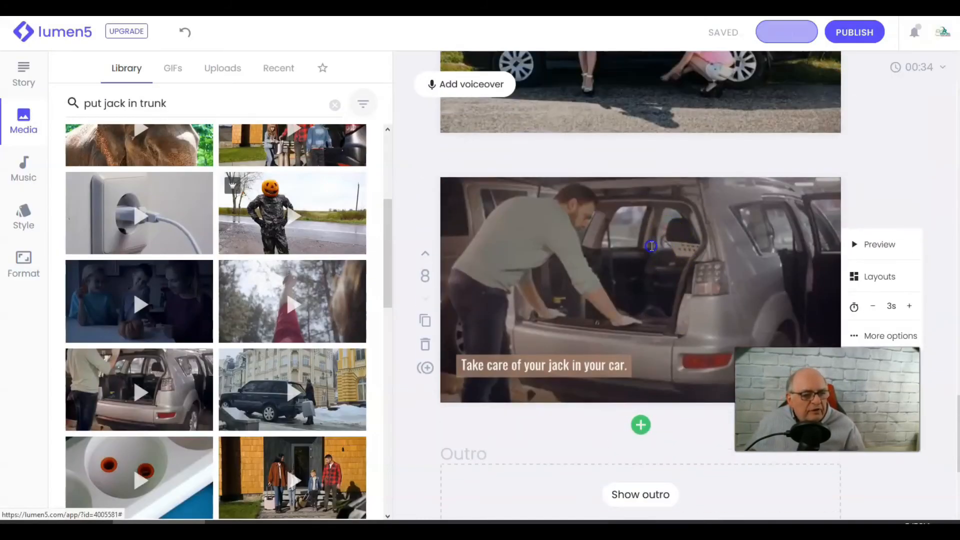
pyautogui.click(652, 245)
pyautogui.scroll(-4, 728, 249)
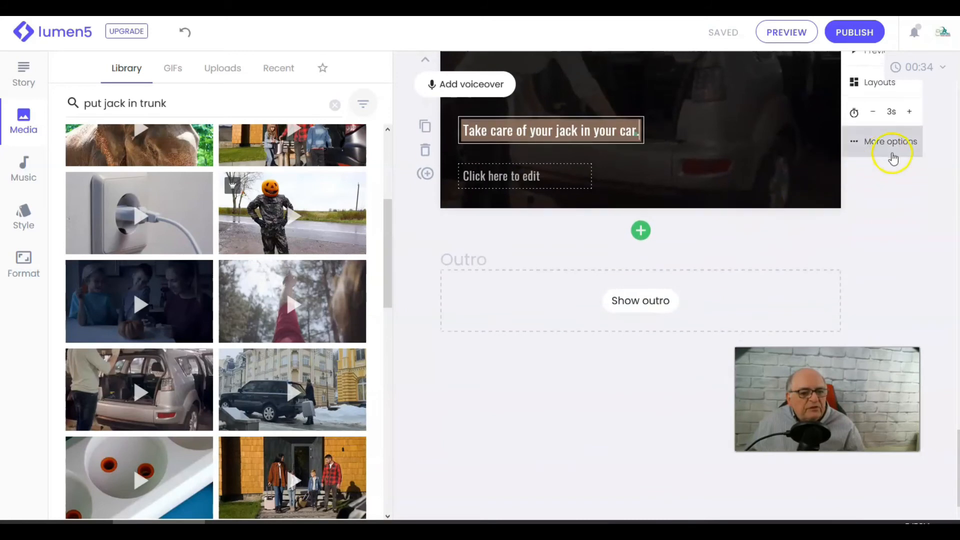
pyautogui.scroll(3, 893, 159)
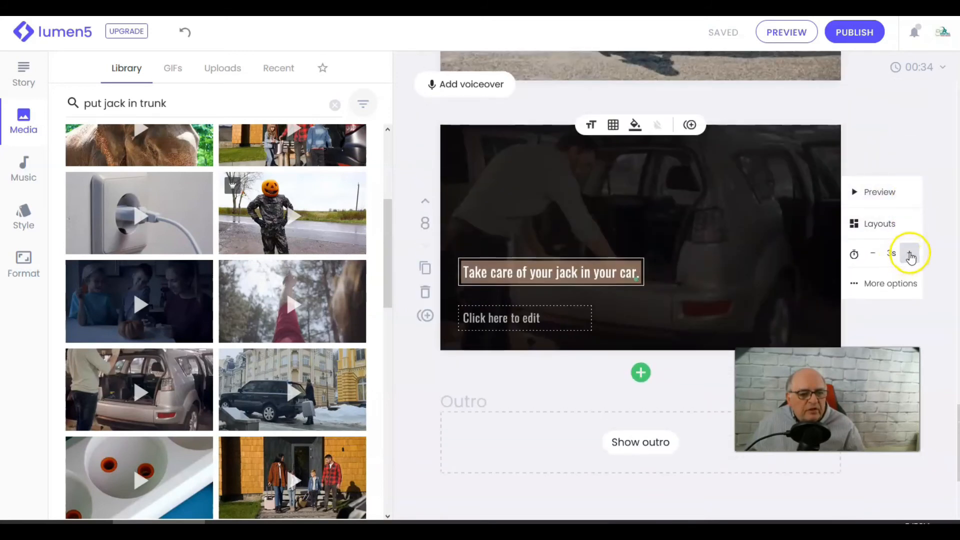
pyautogui.click(910, 256)
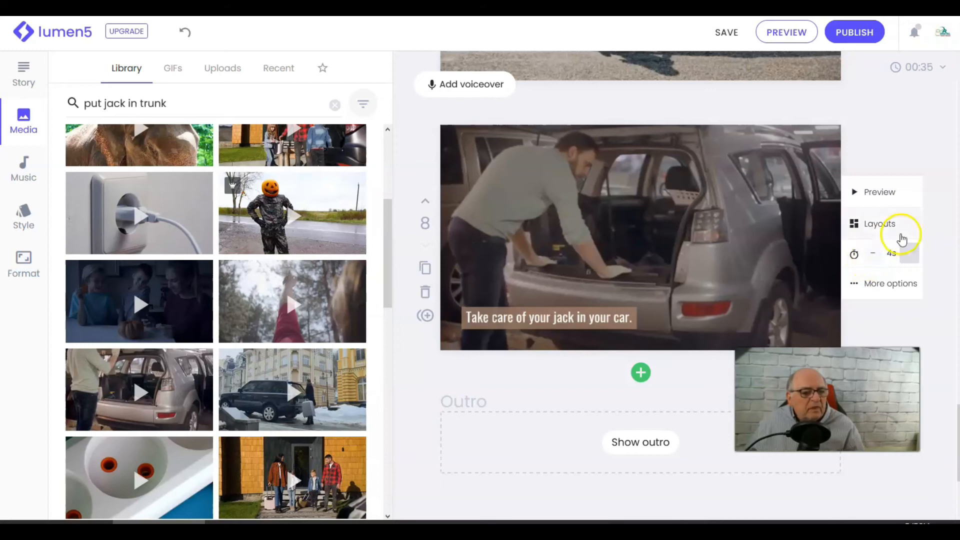
# - Scroll back through the earlier scenes and preview the whole video
pyautogui.scroll(6, 895, 240)
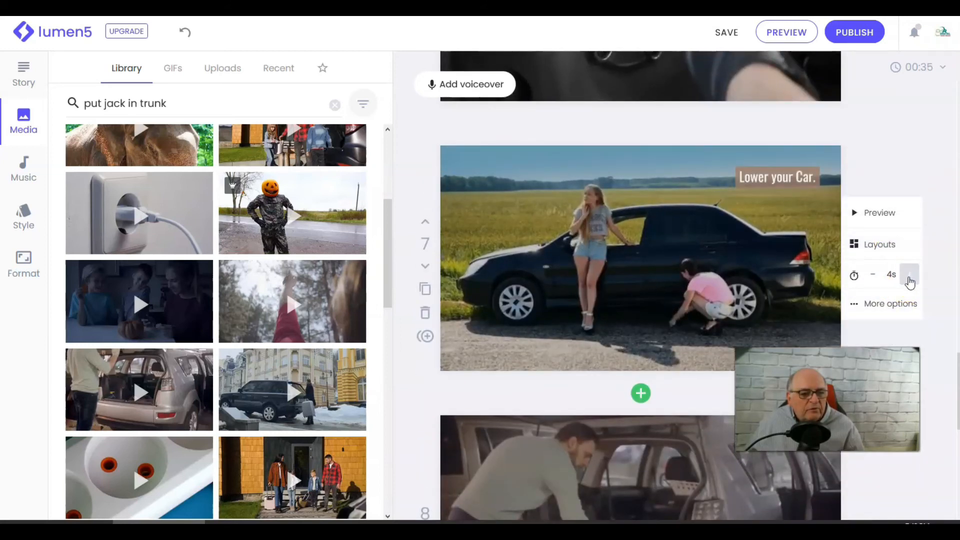
pyautogui.scroll(4, 896, 274)
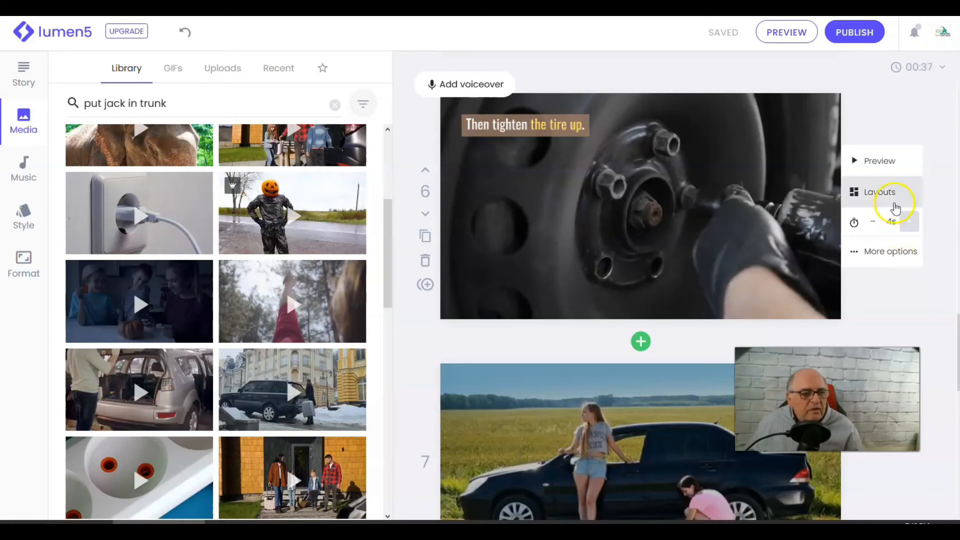
pyautogui.scroll(4, 870, 225)
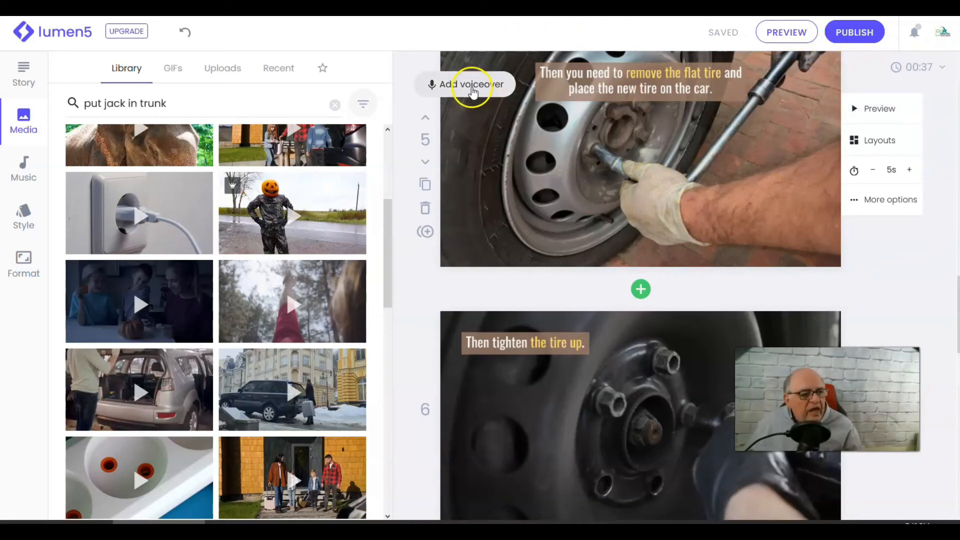
pyautogui.scroll(10, 544, 88)
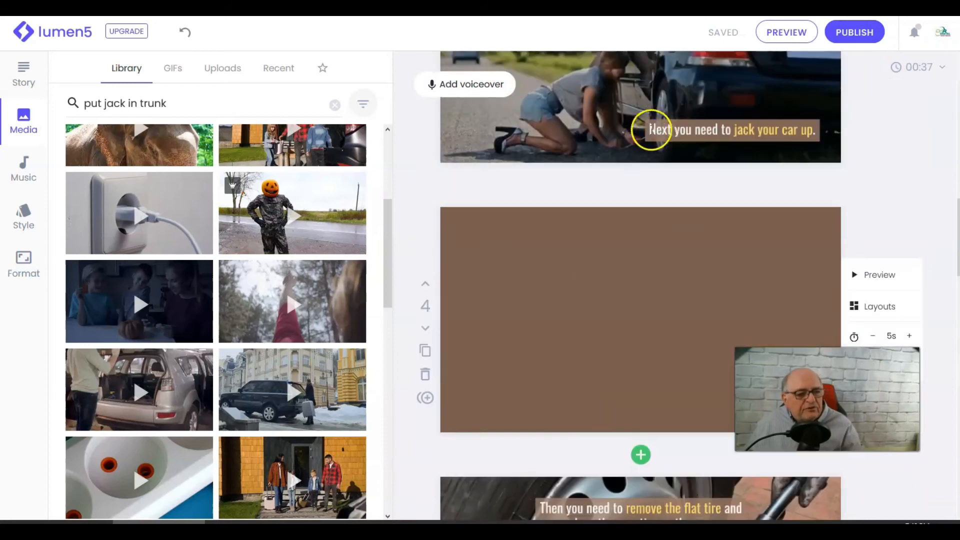
pyautogui.scroll(2, 560, 165)
pyautogui.scroll(-3, 500, 125)
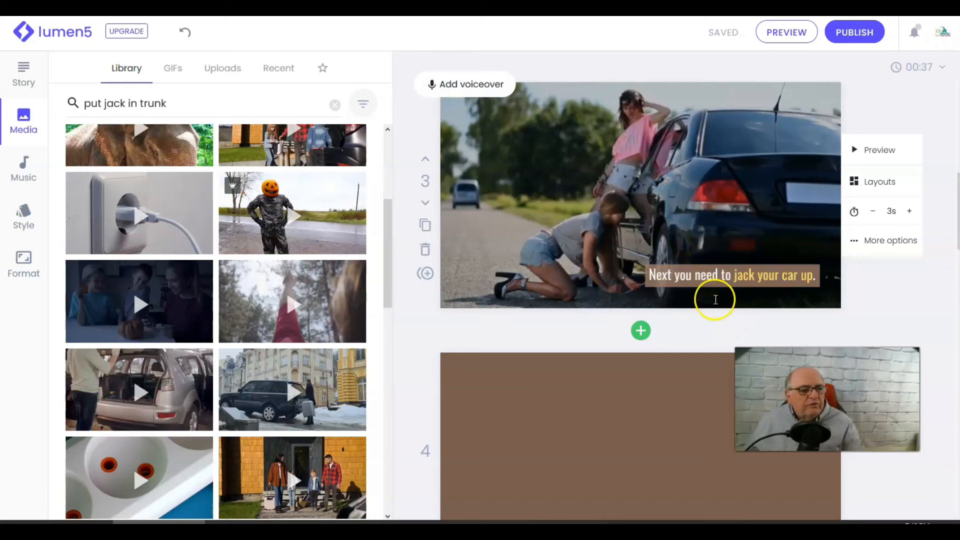
pyautogui.scroll(-2, 733, 286)
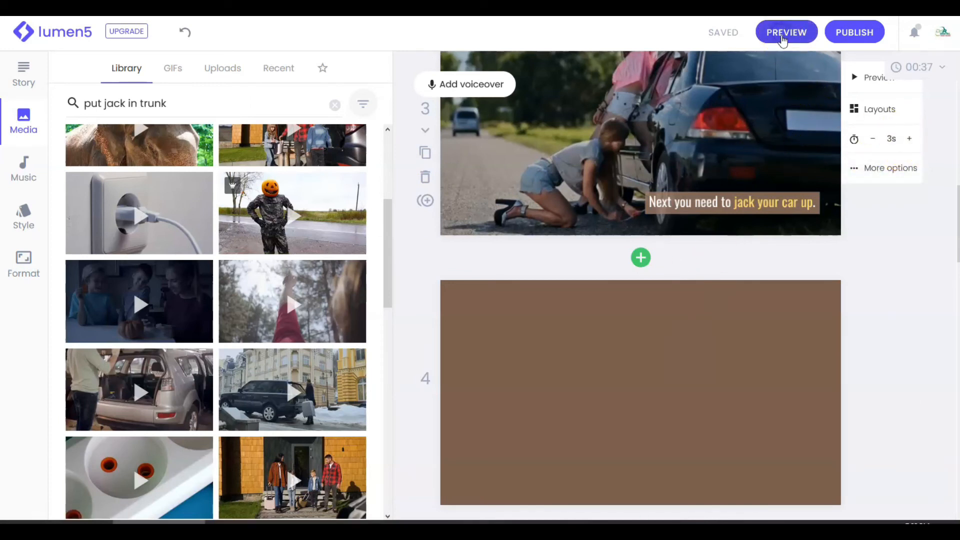
pyautogui.click(786, 33)
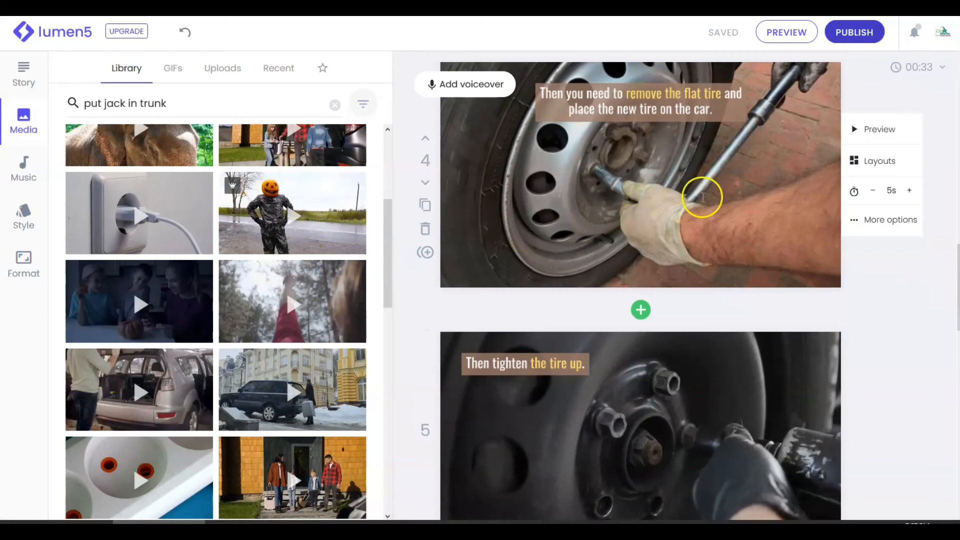
pyautogui.scroll(2, 695, 190)
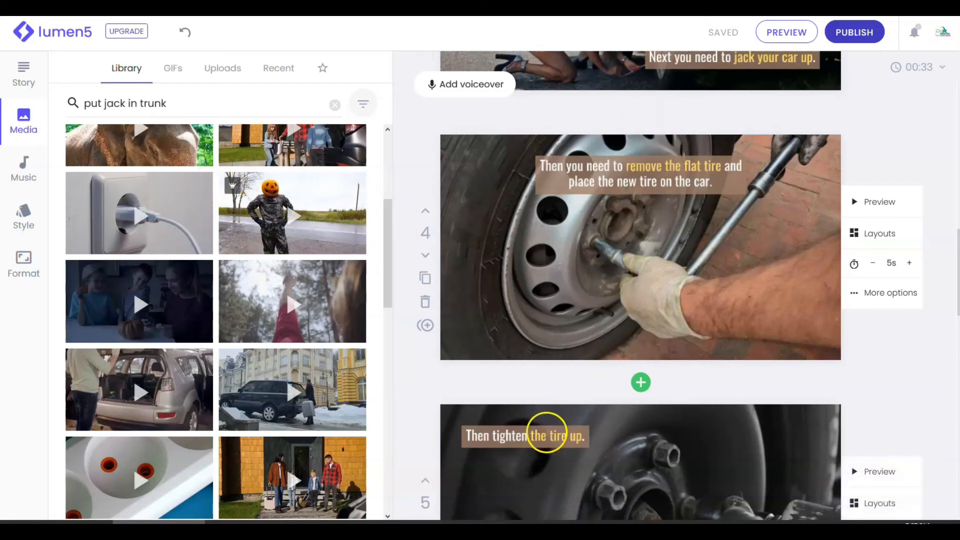
# - Browse the GIFs media collection and return to the stock library
pyautogui.scroll(4, 135, 199)
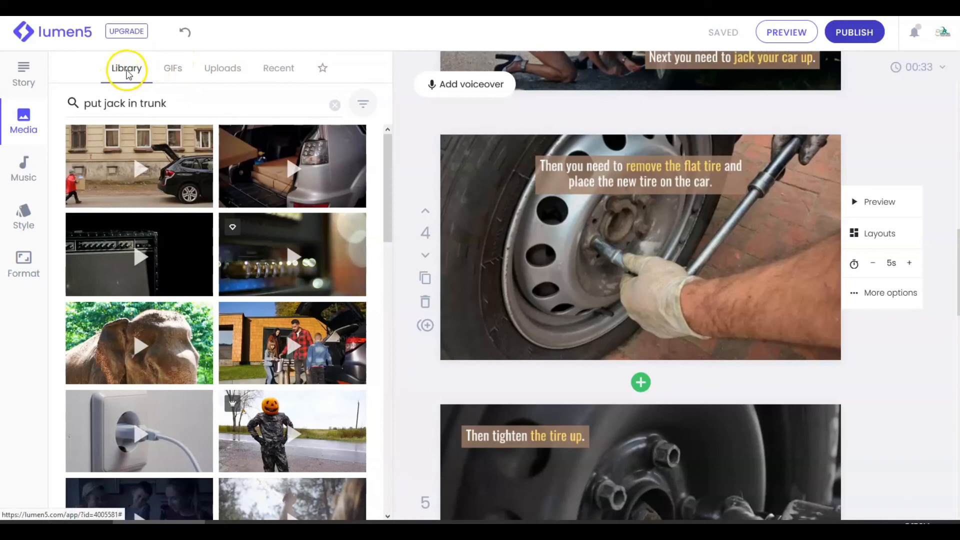
pyautogui.click(172, 70)
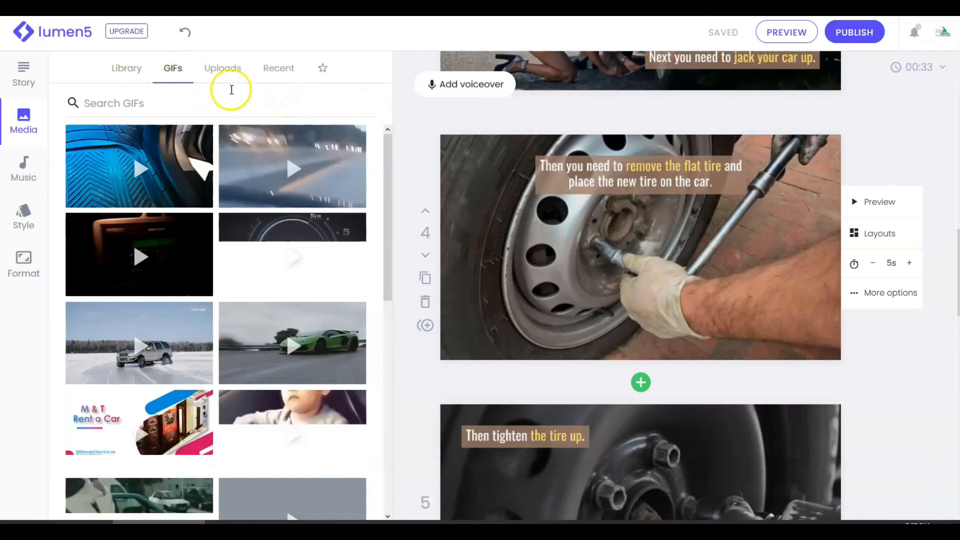
pyautogui.click(127, 70)
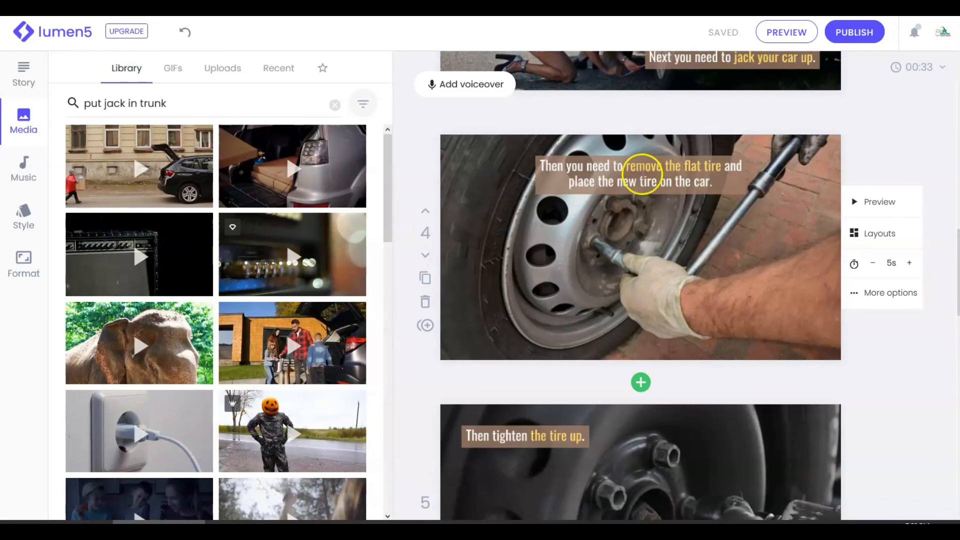
# - Review the storyboard scenes from the fifth back up to the first
pyautogui.scroll(-3, 707, 265)
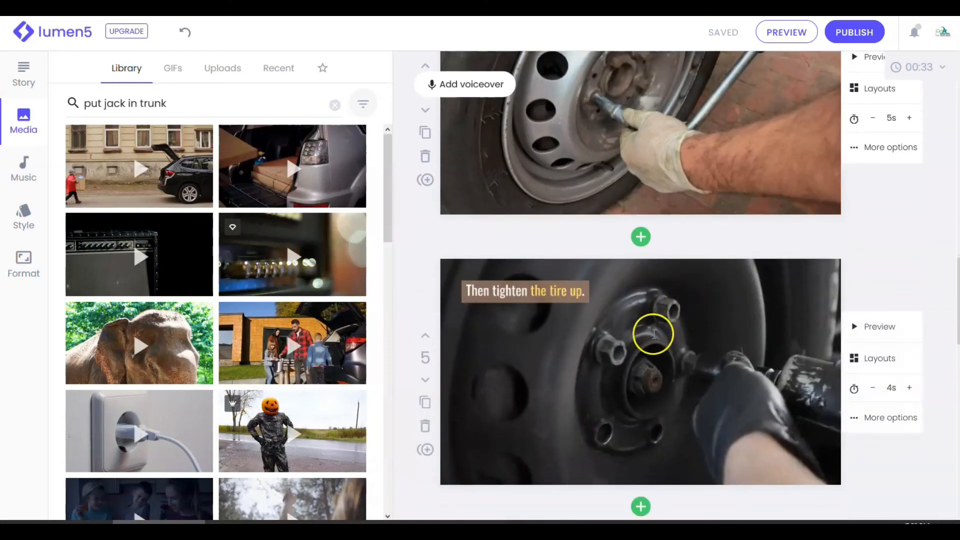
pyautogui.scroll(-2, 680, 310)
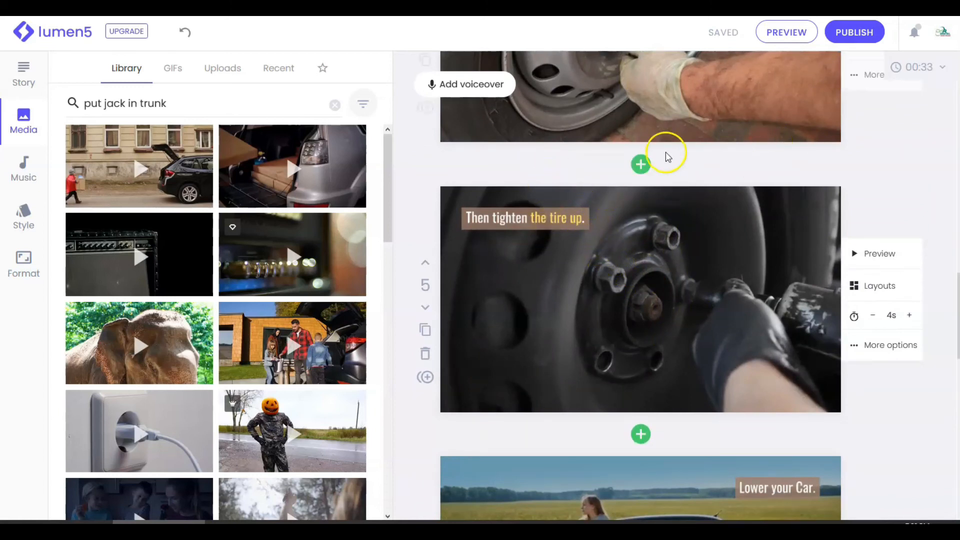
pyautogui.scroll(7, 574, 165)
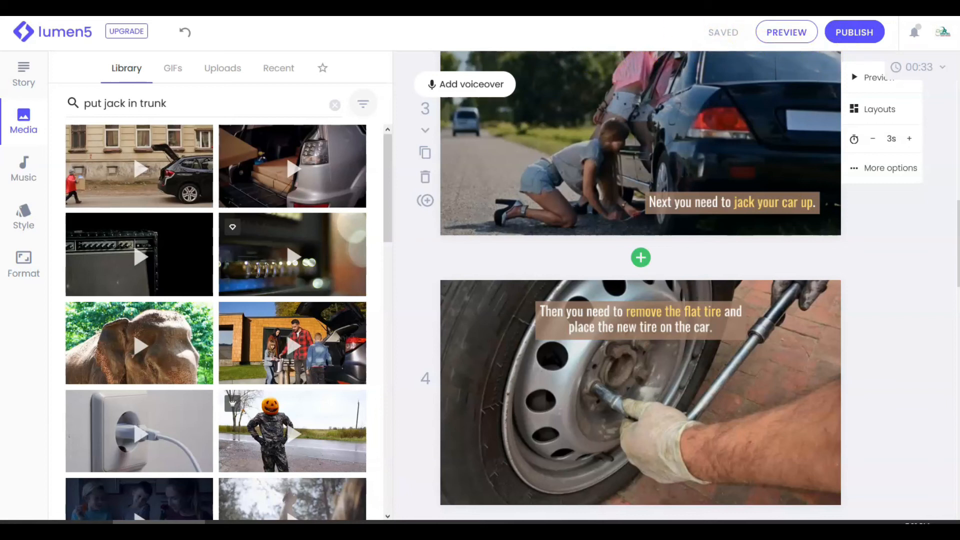
pyautogui.scroll(-1, 669, 150)
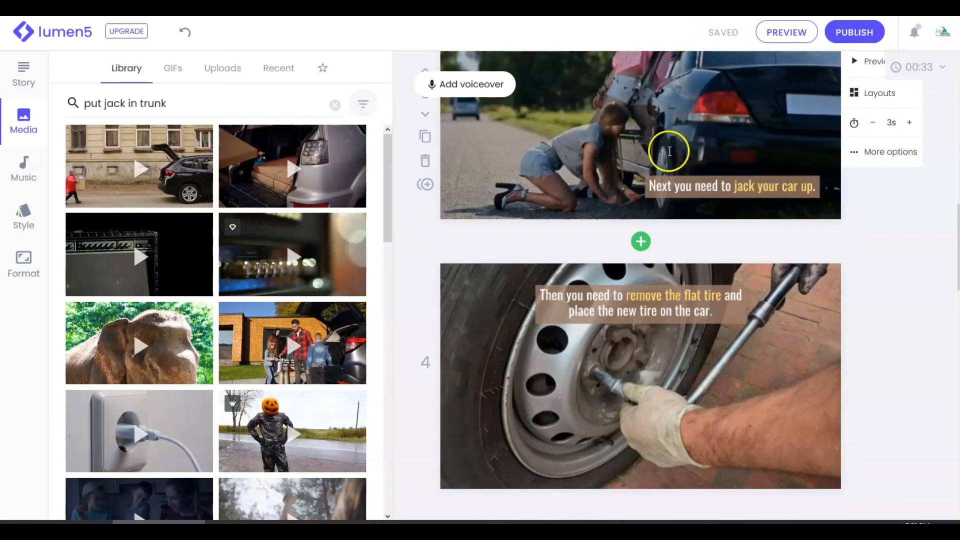
pyautogui.scroll(5, 661, 148)
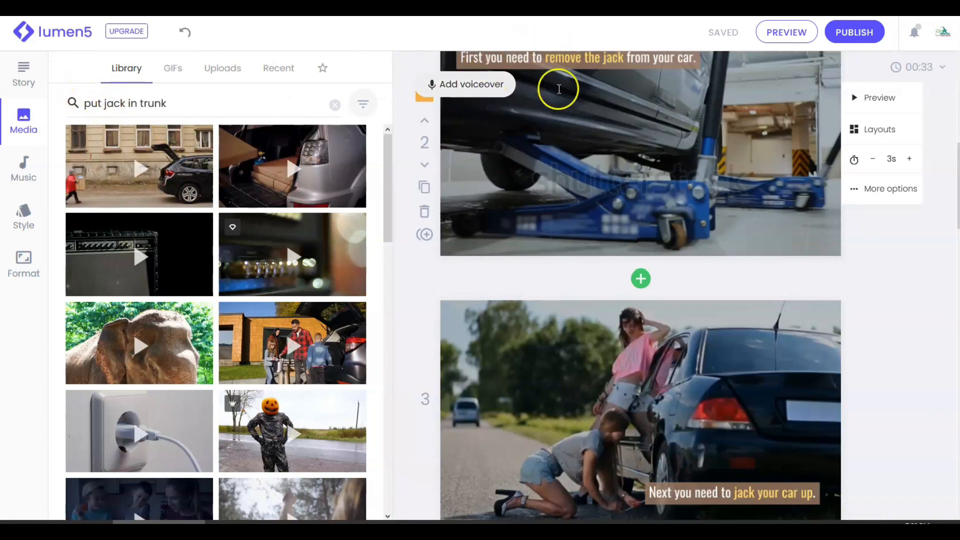
pyautogui.scroll(3, 622, 118)
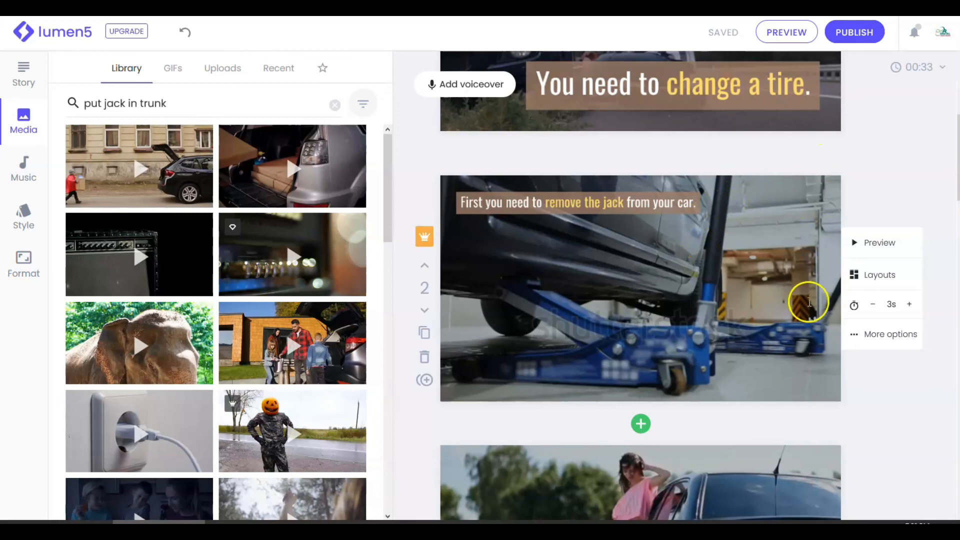
pyautogui.scroll(1, 800, 152)
pyautogui.scroll(4, 795, 150)
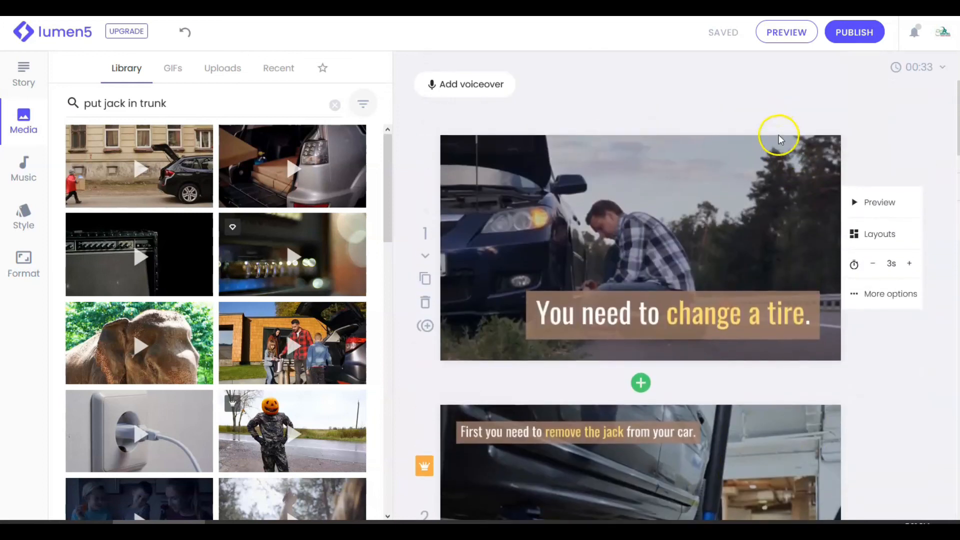